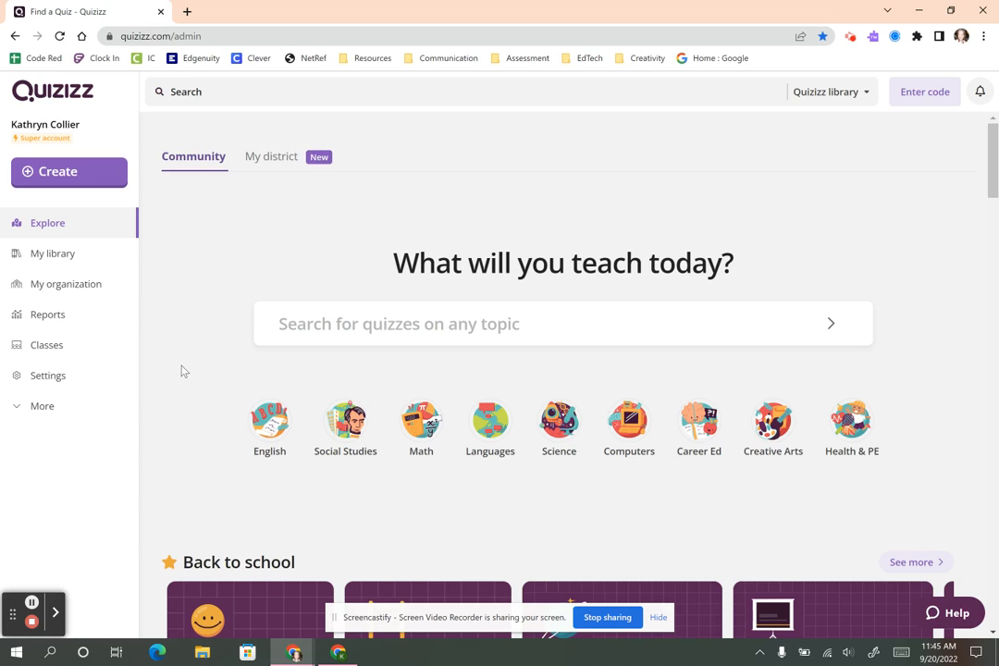
# Browse the Explore page, then bring up the Create your own dialog.
pyautogui.scroll(-2, 182, 371)
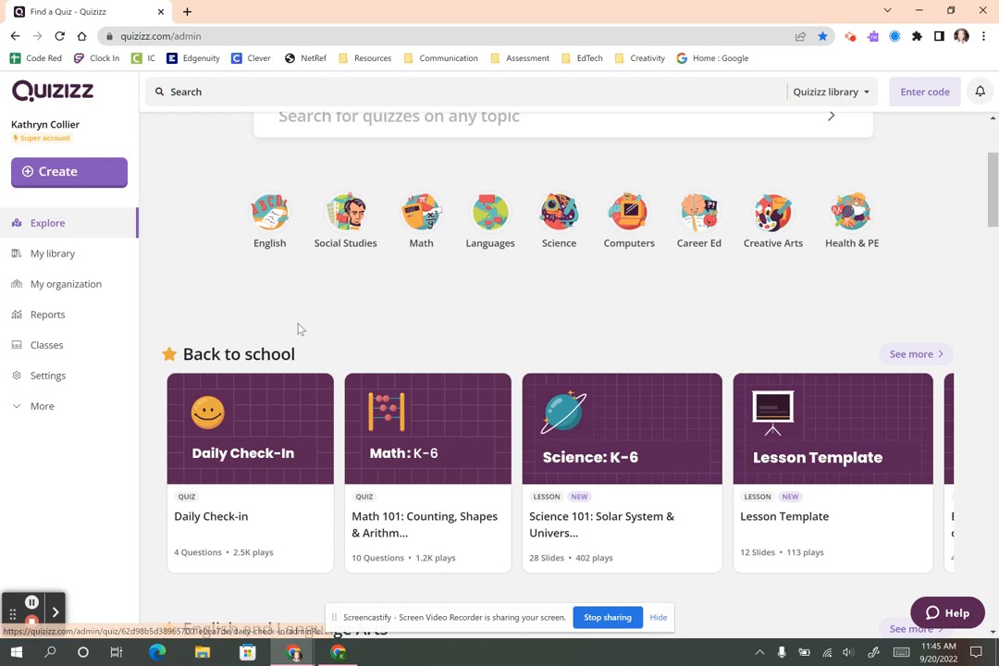
pyautogui.scroll(-3, 319, 328)
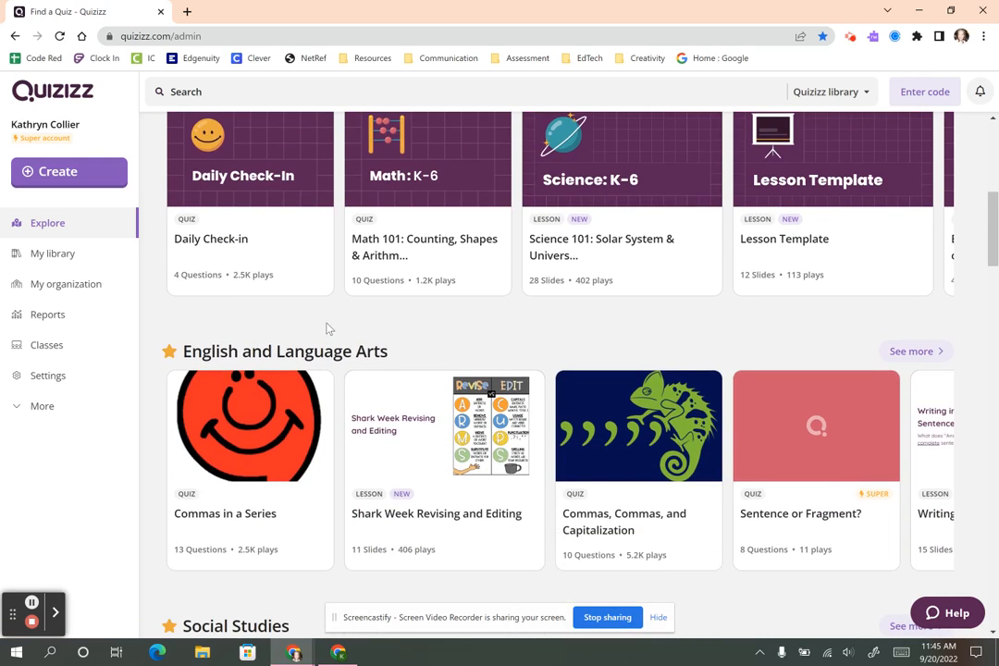
pyautogui.scroll(4, 356, 340)
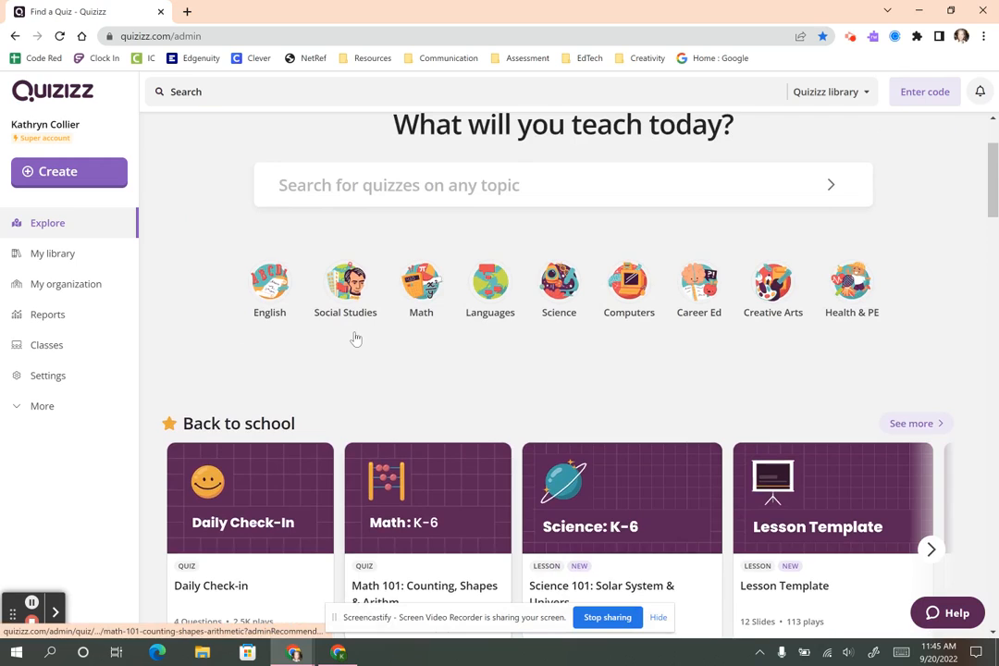
pyautogui.scroll(2, 231, 322)
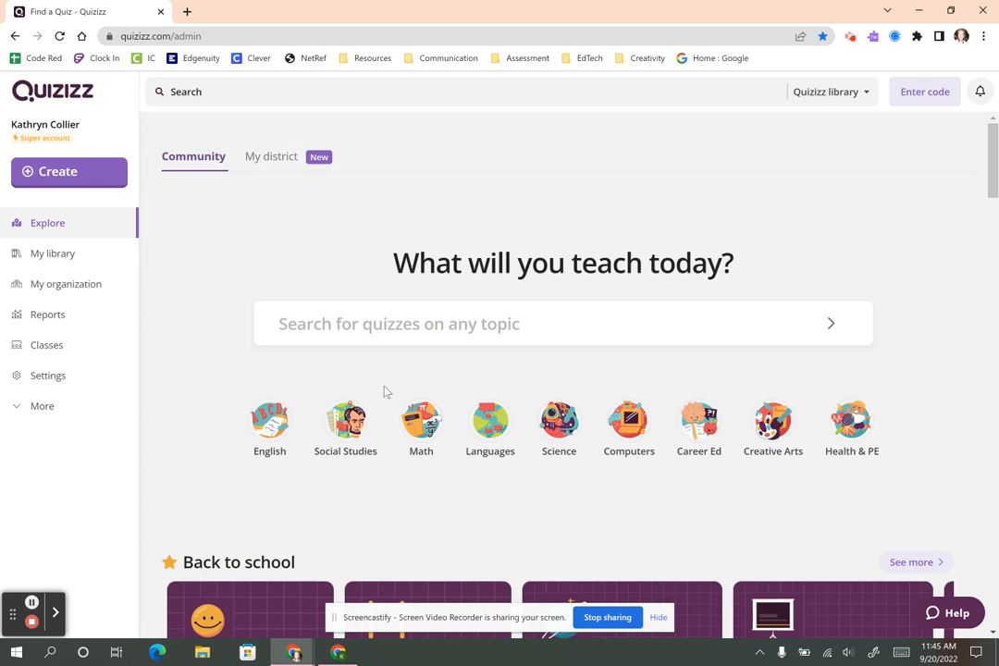
pyautogui.click(83, 180)
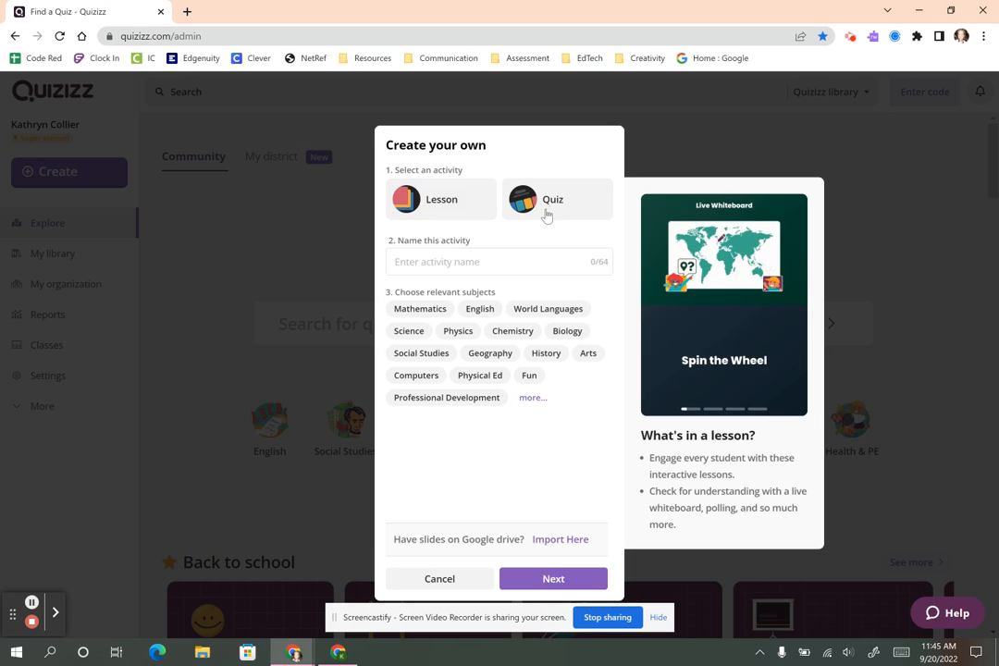
# Create a Lesson named 'Writing a Narrative' with the English subject and begin importing slides.
pyautogui.click(439, 204)
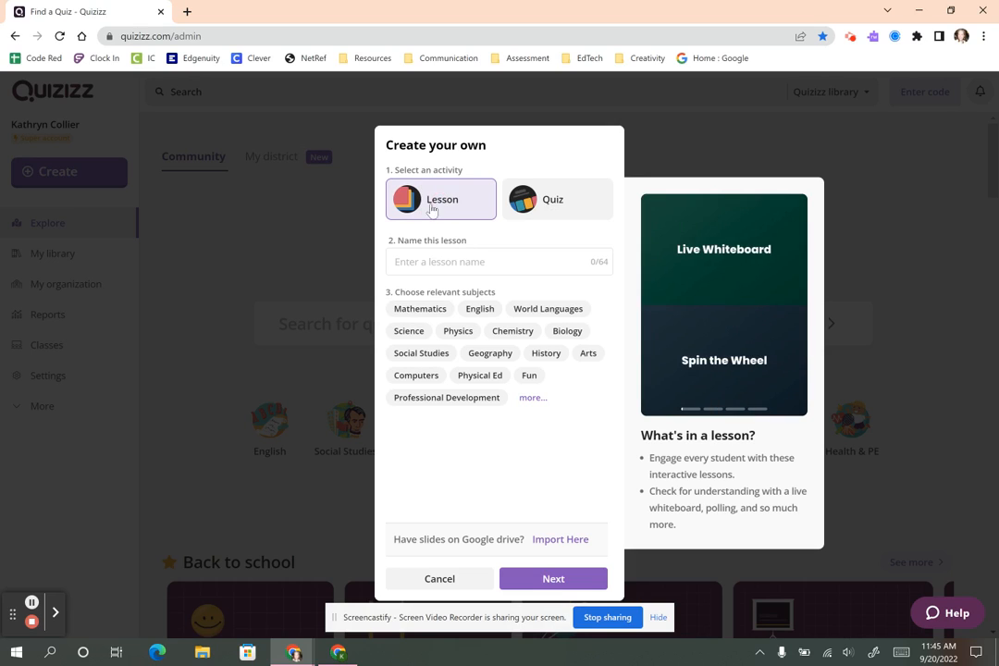
pyautogui.click(446, 265)
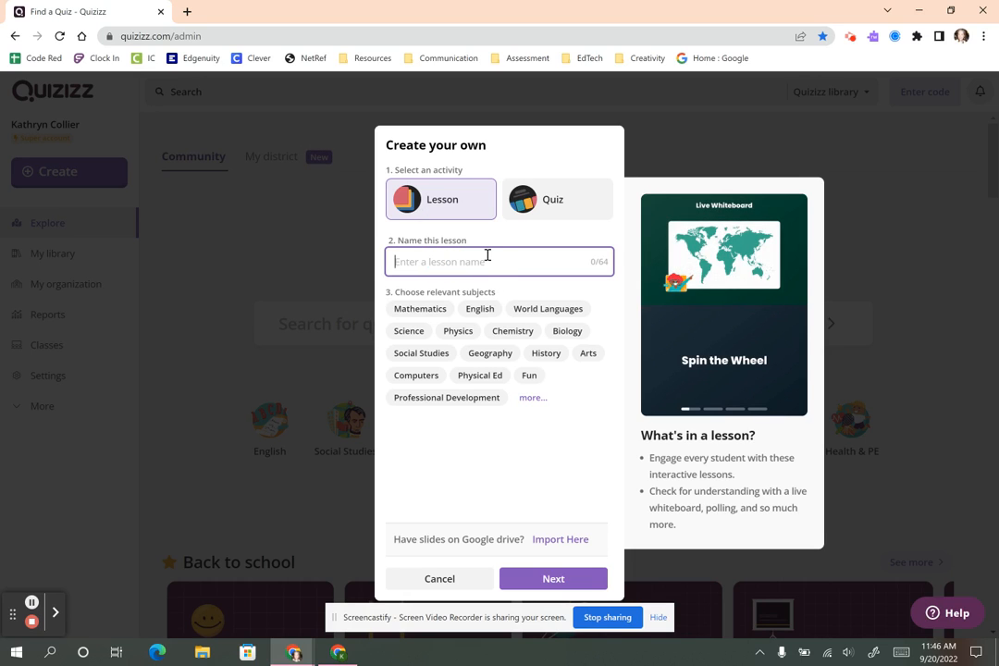
pyautogui.click(438, 283)
pyautogui.click(439, 261)
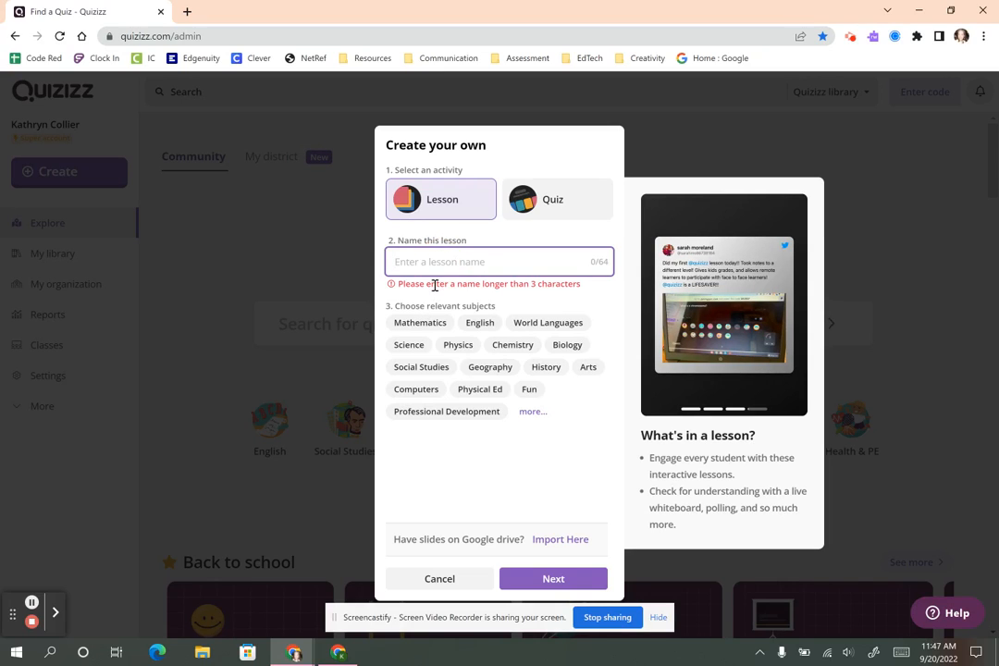
pyautogui.write('Writing a Narrative')
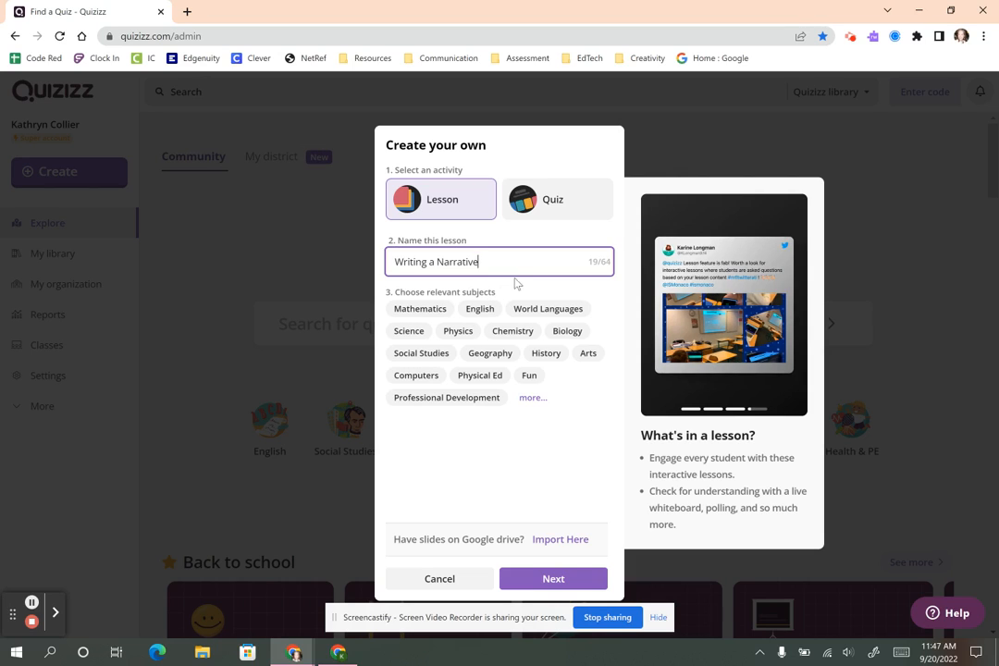
pyautogui.click(477, 309)
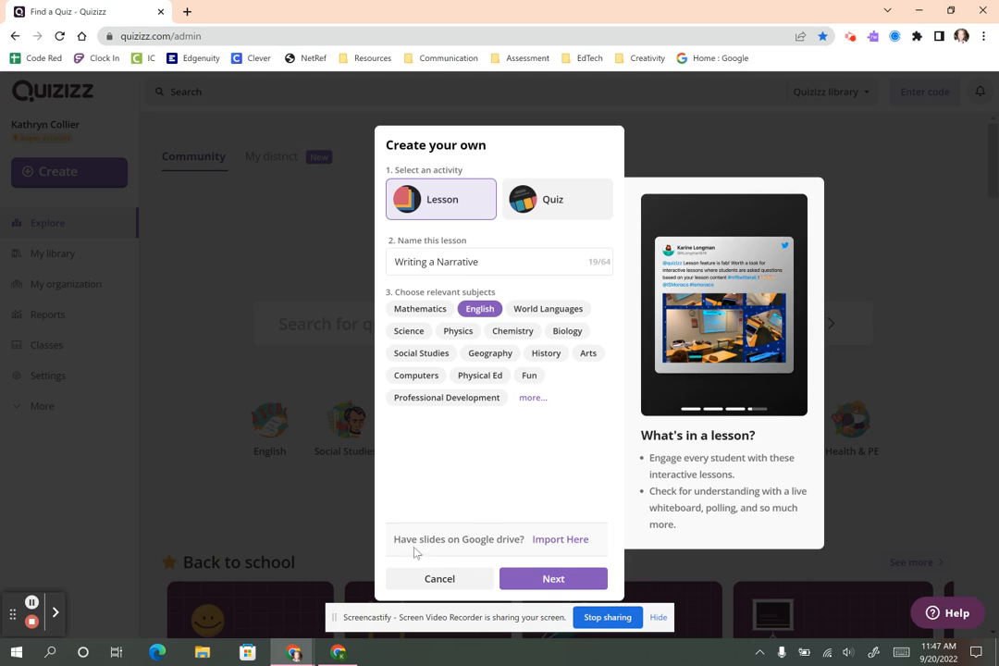
pyautogui.click(555, 542)
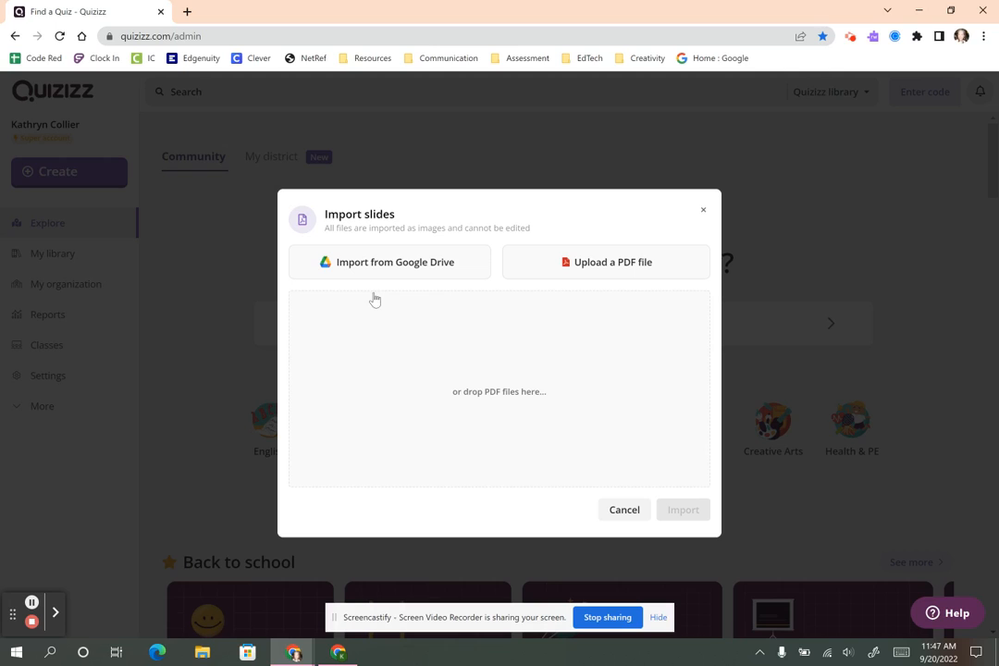
# Search Google Drive for 'writing a narrative' and import that slide file.
pyautogui.click(400, 266)
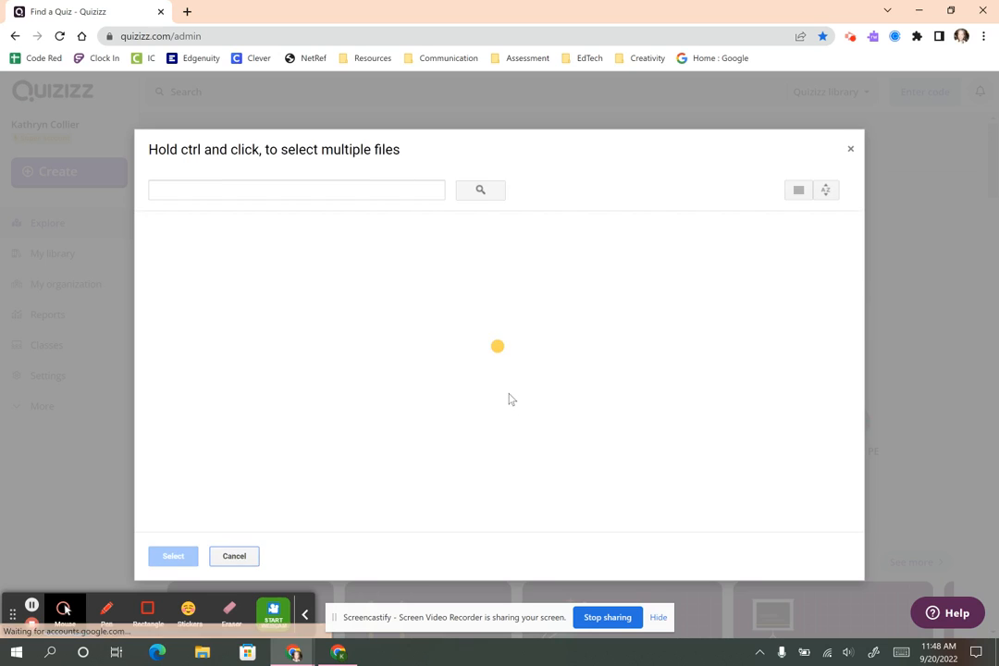
pyautogui.click(272, 186)
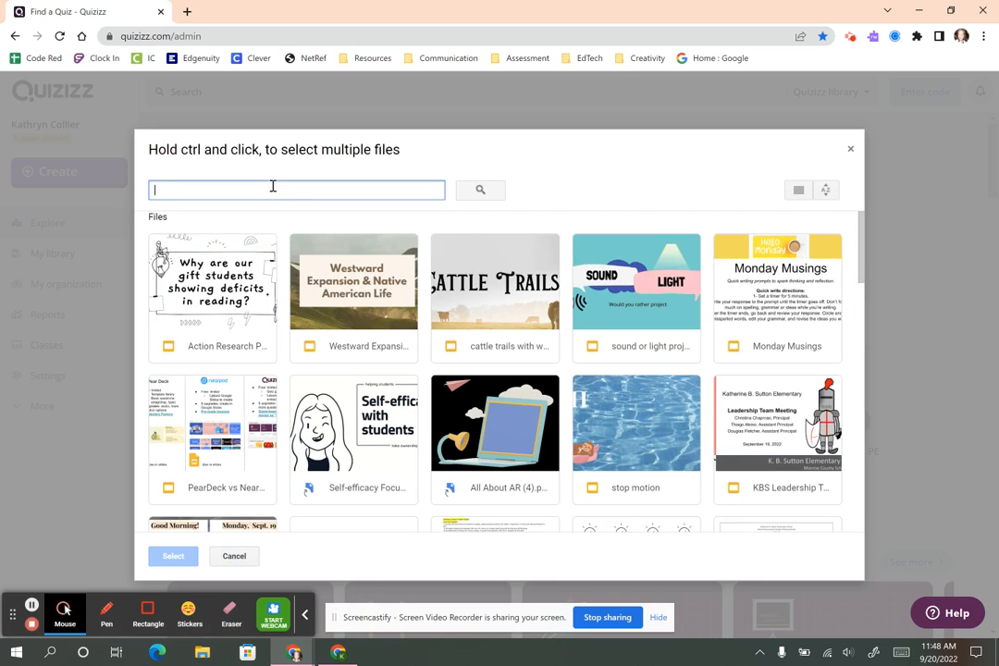
pyautogui.write('writing ')
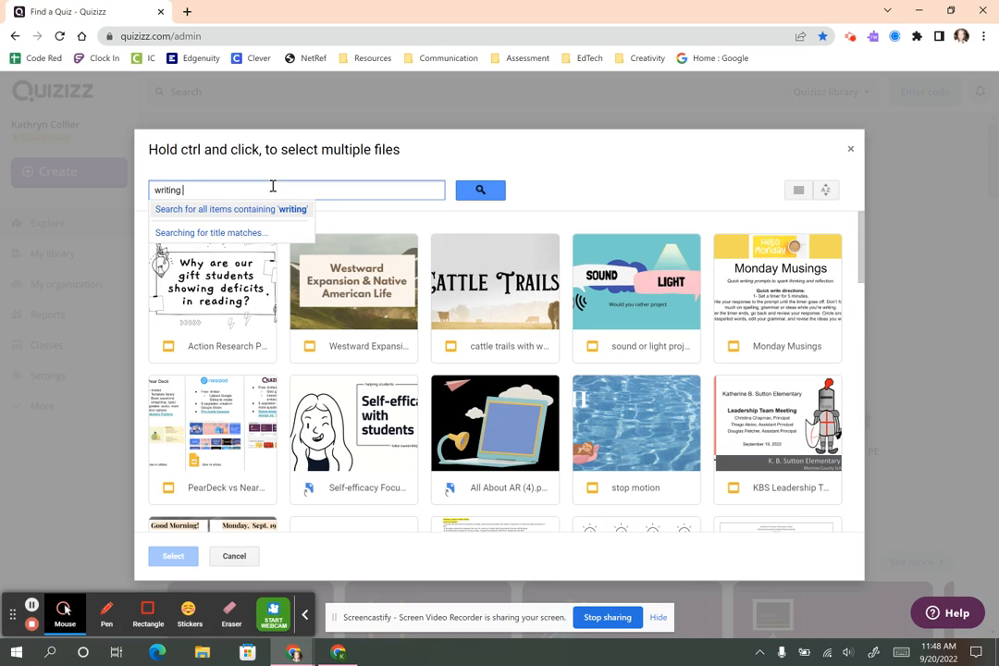
pyautogui.write('a narrativ')
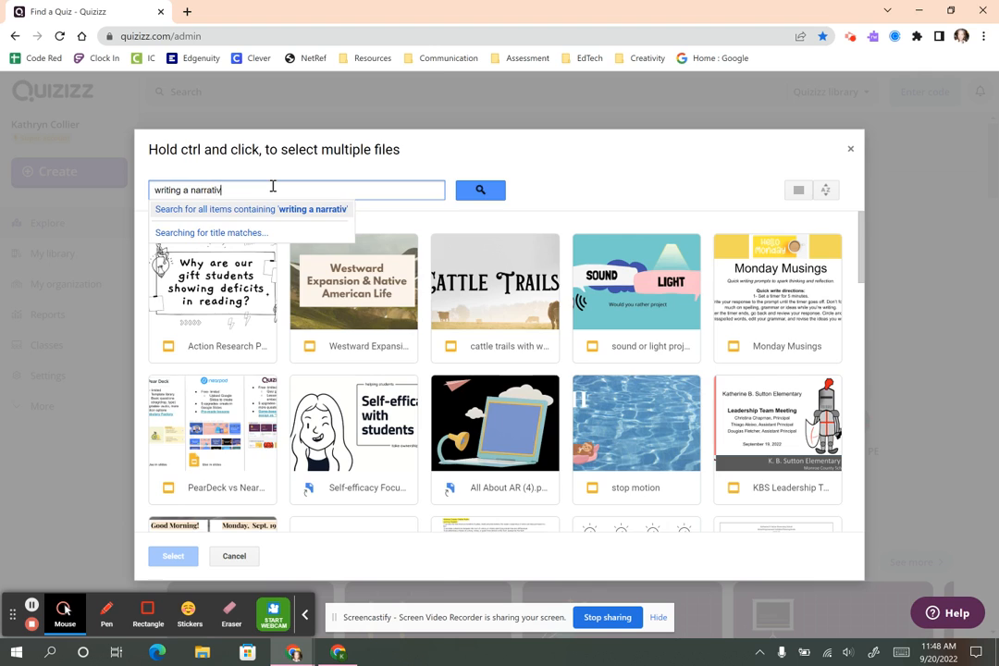
pyautogui.write('e')
pyautogui.press('Return')
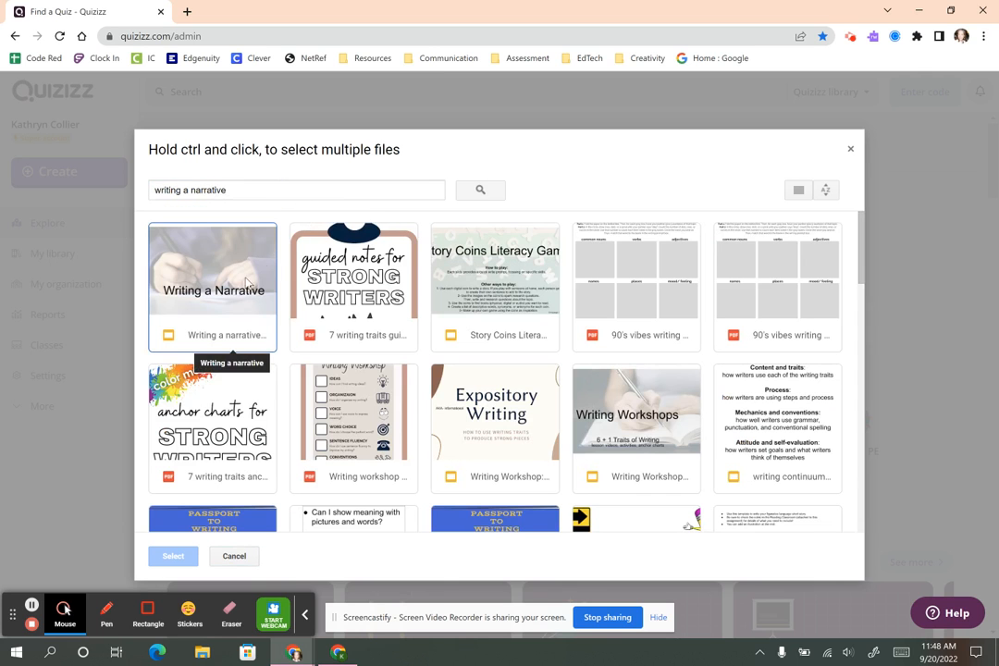
pyautogui.doubleClick(243, 269)
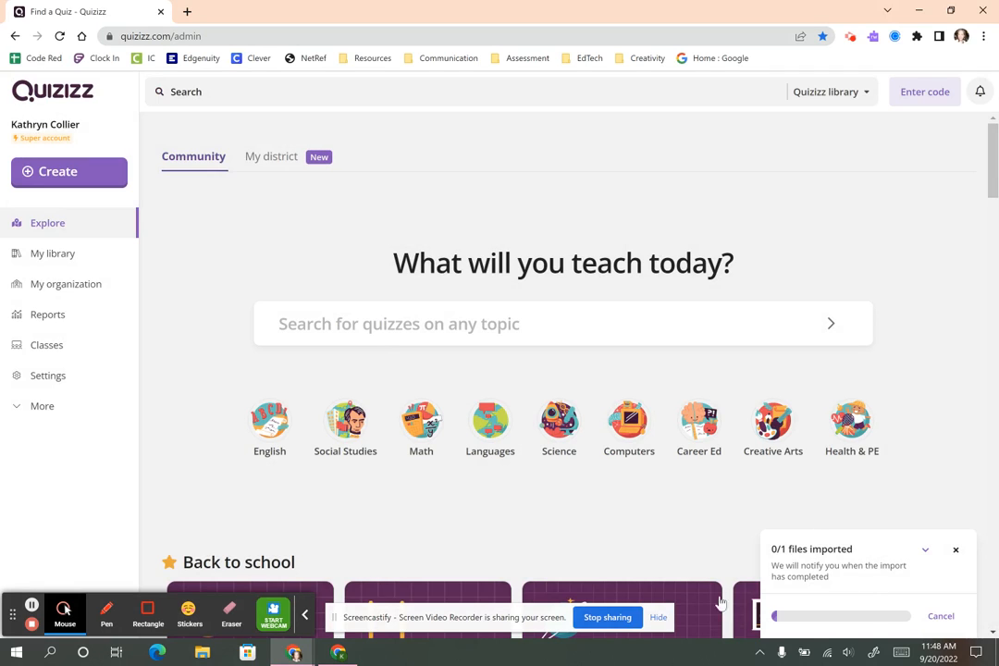
# Open the 8-slide 'Writing a narrative' lesson from My library, review it, and edit it.
pyautogui.click(313, 616)
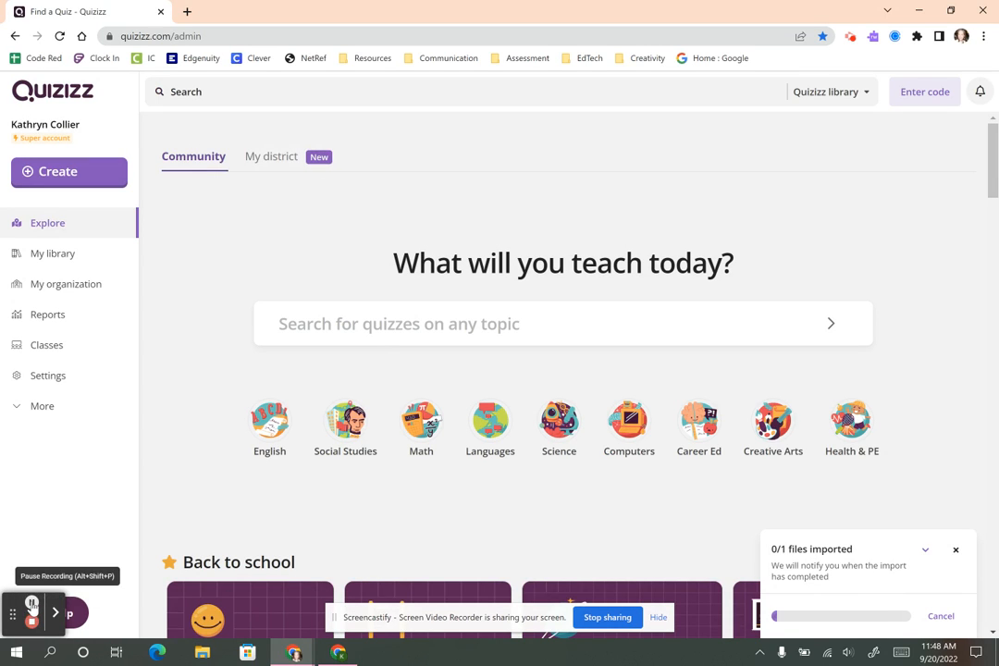
pyautogui.click(32, 603)
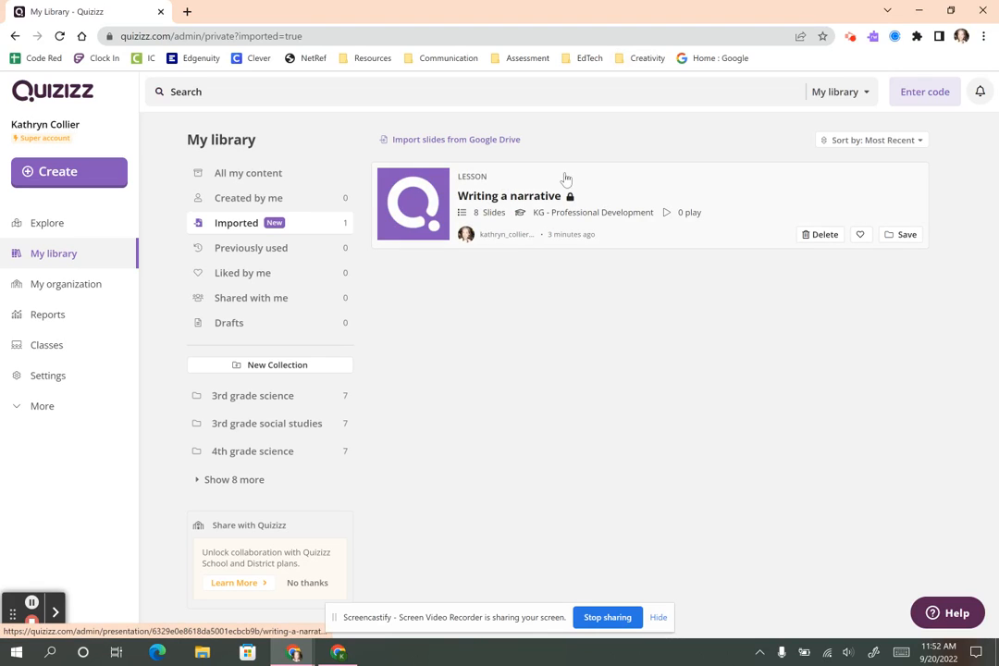
pyautogui.click(507, 196)
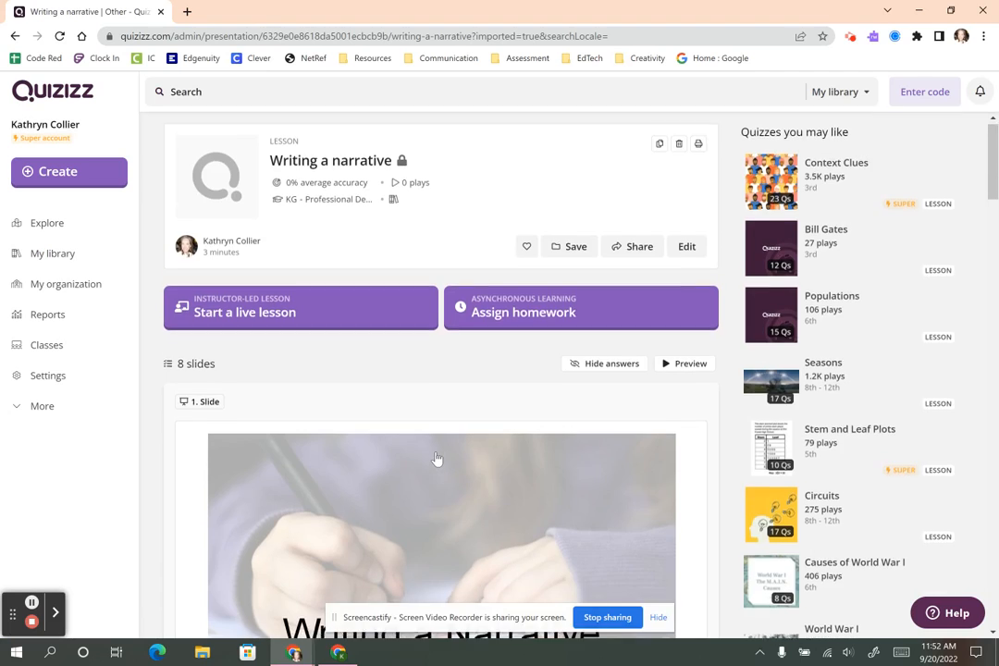
pyautogui.scroll(-2, 436, 462)
pyautogui.scroll(-6, 452, 467)
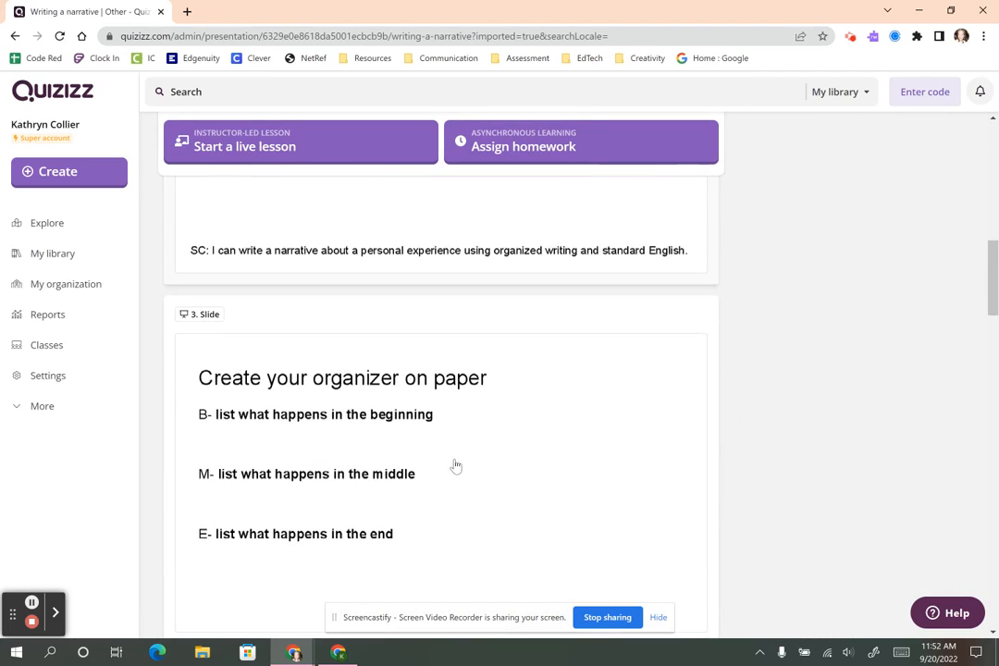
pyautogui.scroll(-10, 455, 466)
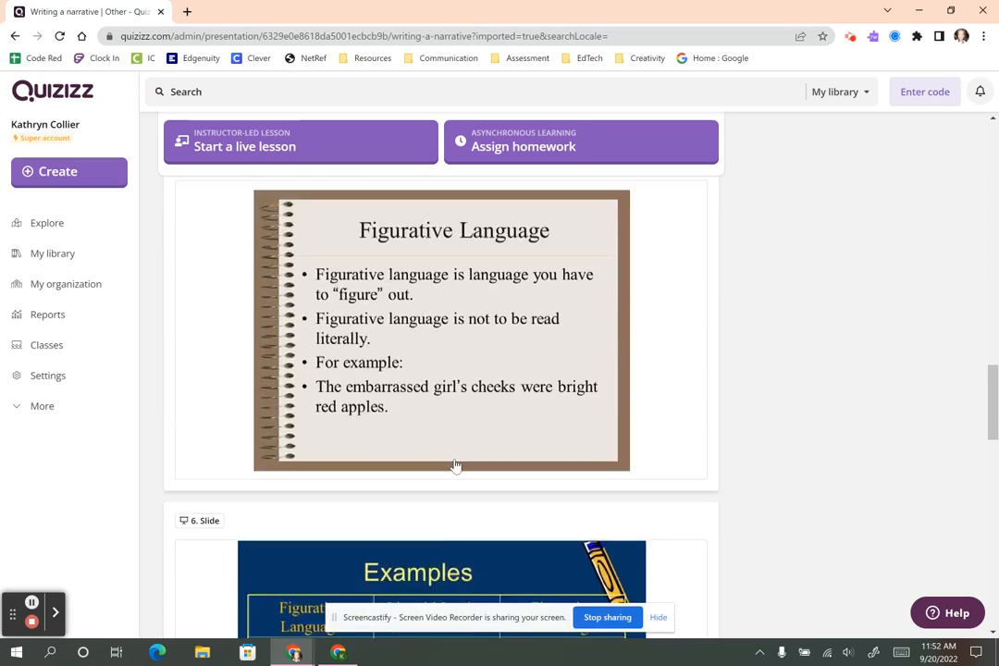
pyautogui.scroll(18, 455, 467)
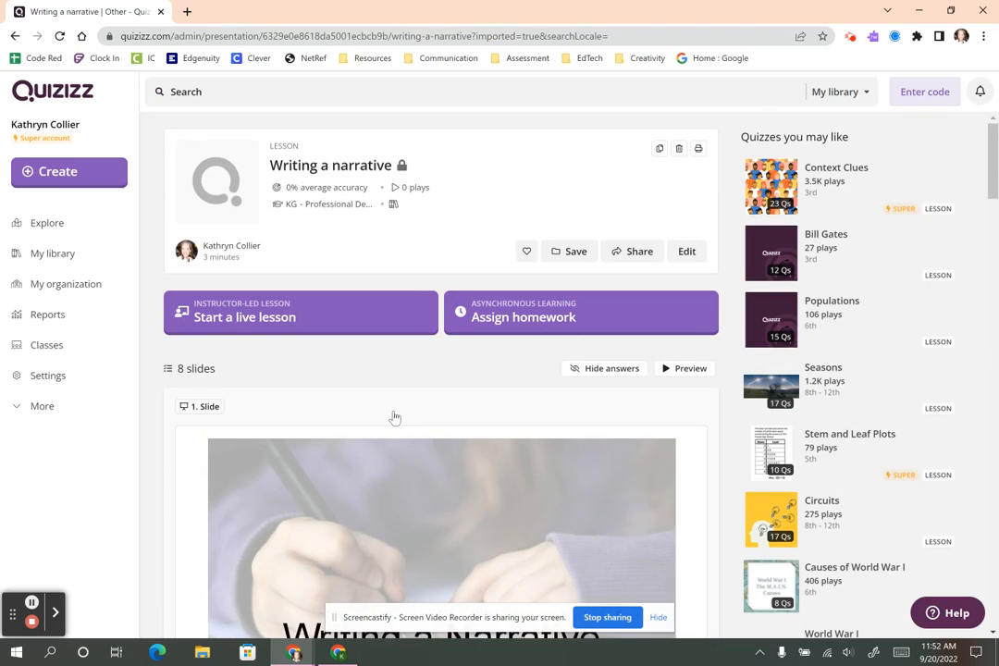
pyautogui.click(687, 251)
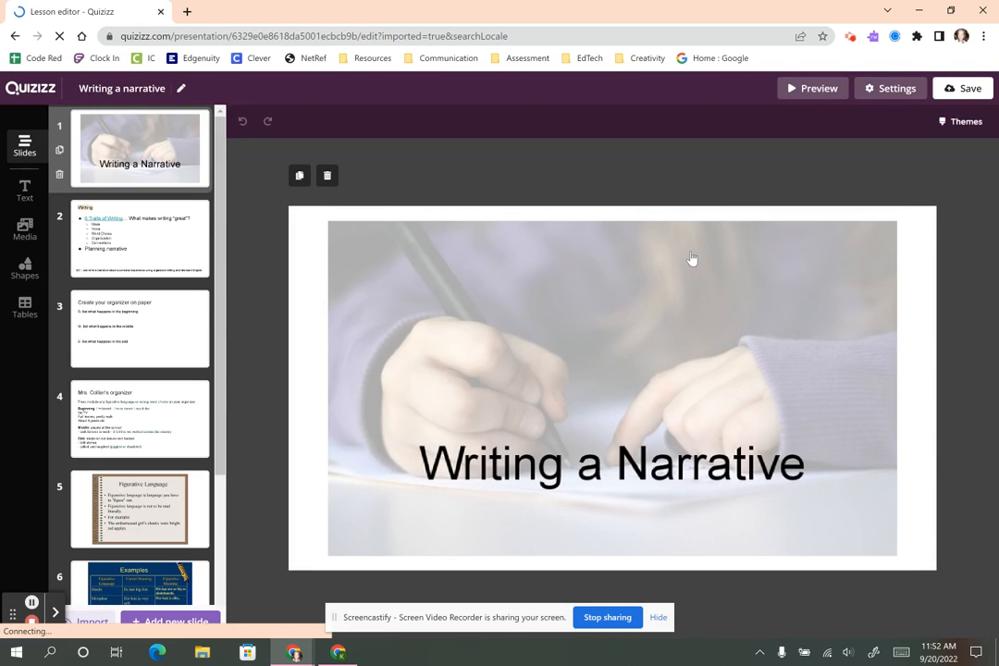
# Select slide 2 and browse the new-slide types such as Multiple-choice and Open-Ended.
pyautogui.click(183, 229)
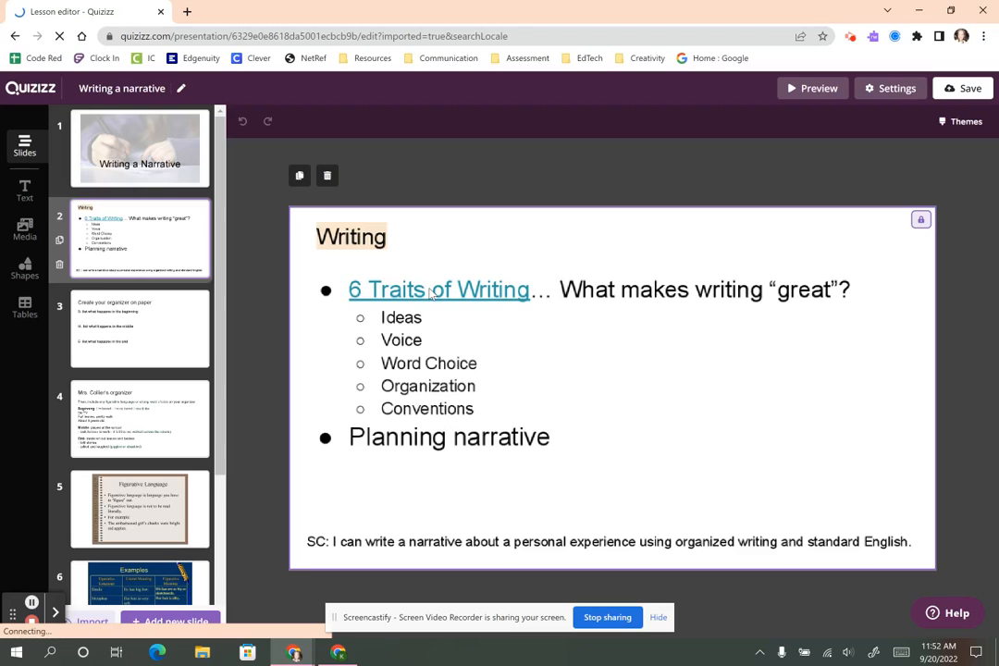
pyautogui.click(158, 623)
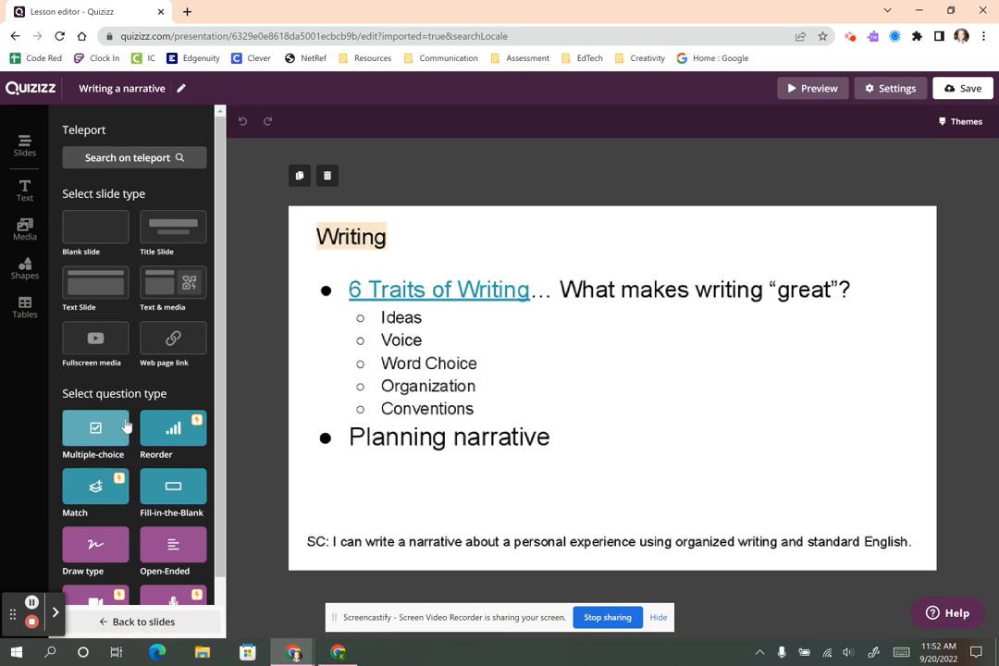
pyautogui.scroll(-1, 139, 444)
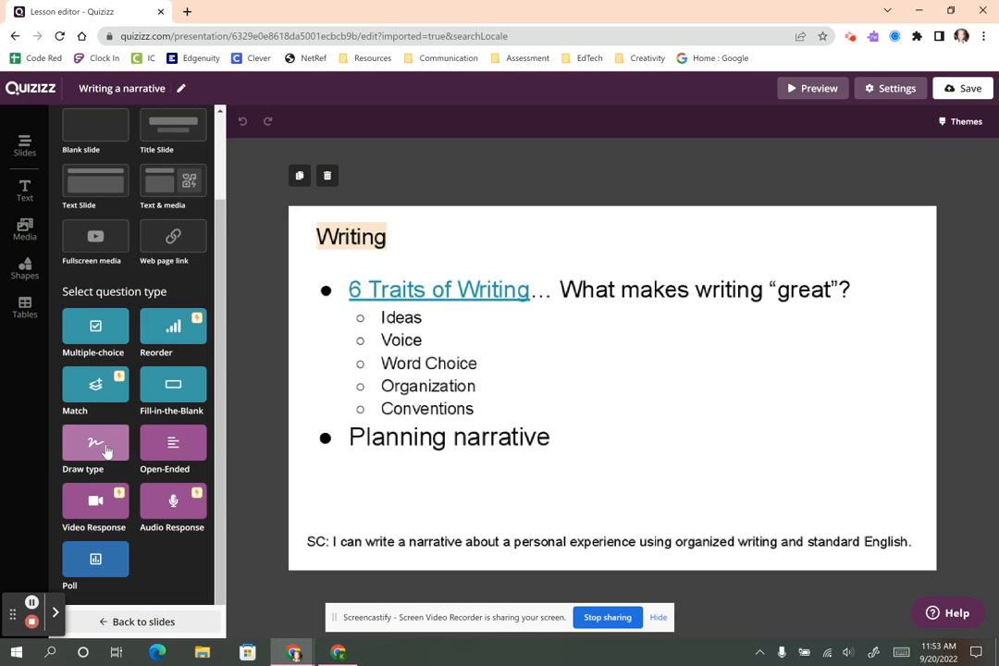
# Add a Poll slide asking 'How do you feel about writing?'.
pyautogui.click(95, 561)
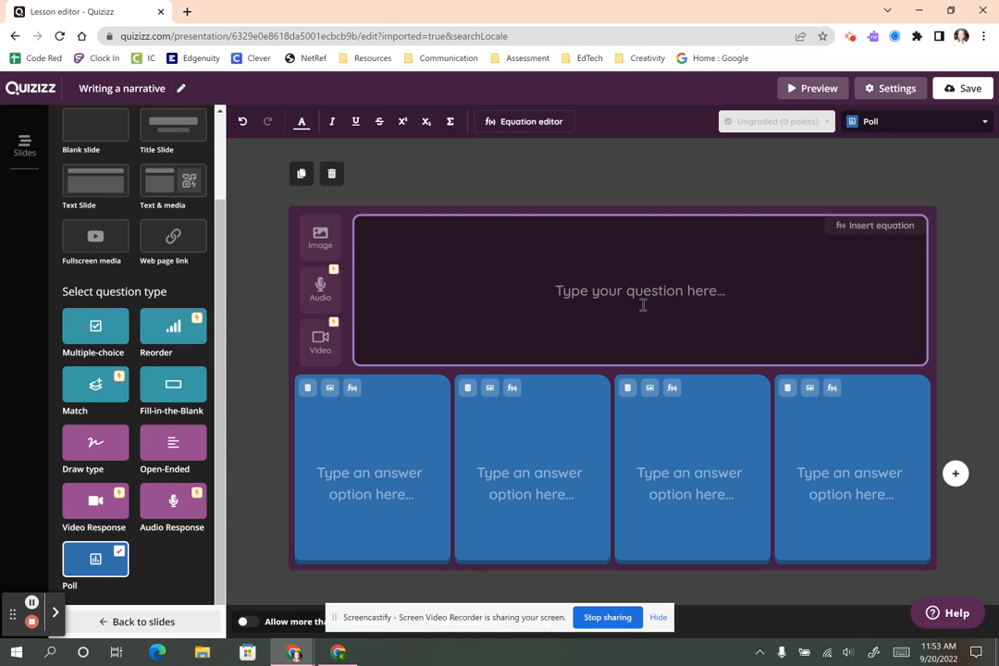
pyautogui.click(643, 305)
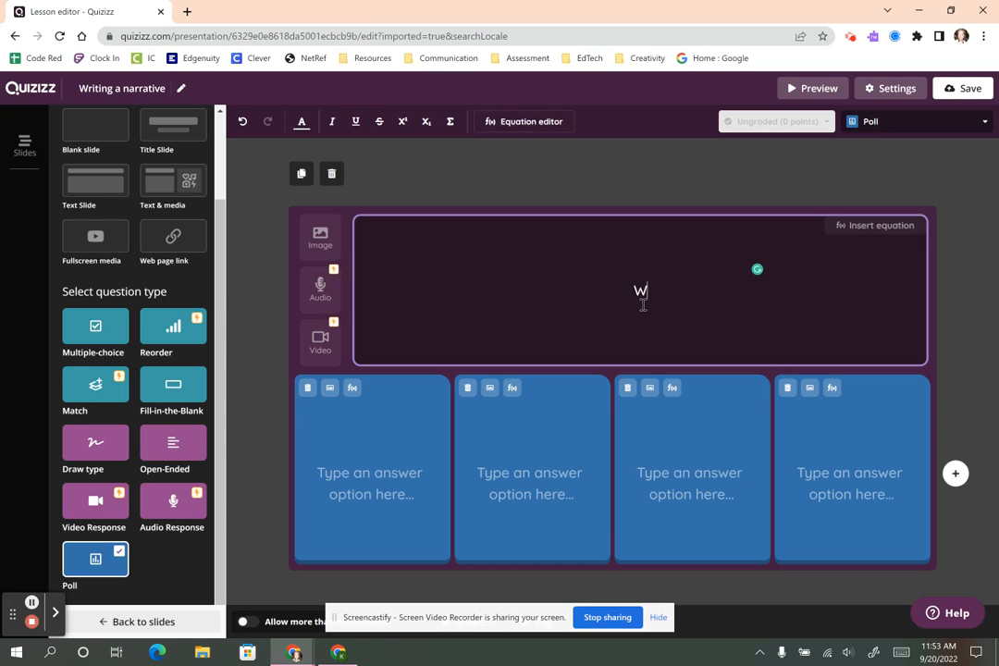
pyautogui.write('How do you feel about writing?')
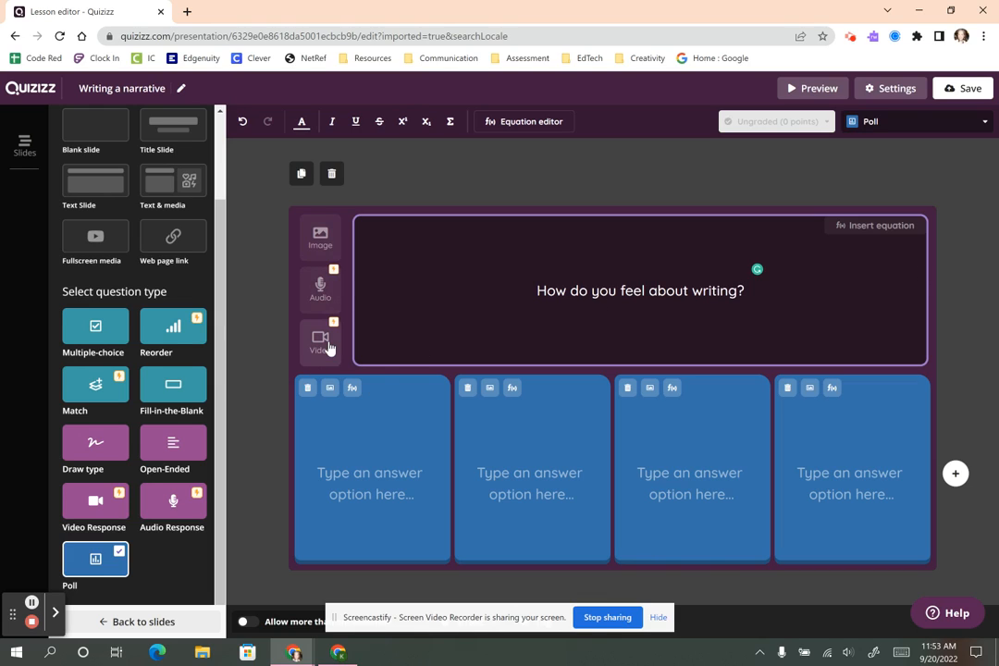
# Insert a hand-with-pencil photo found by searching images for 'writing'.
pyautogui.click(324, 239)
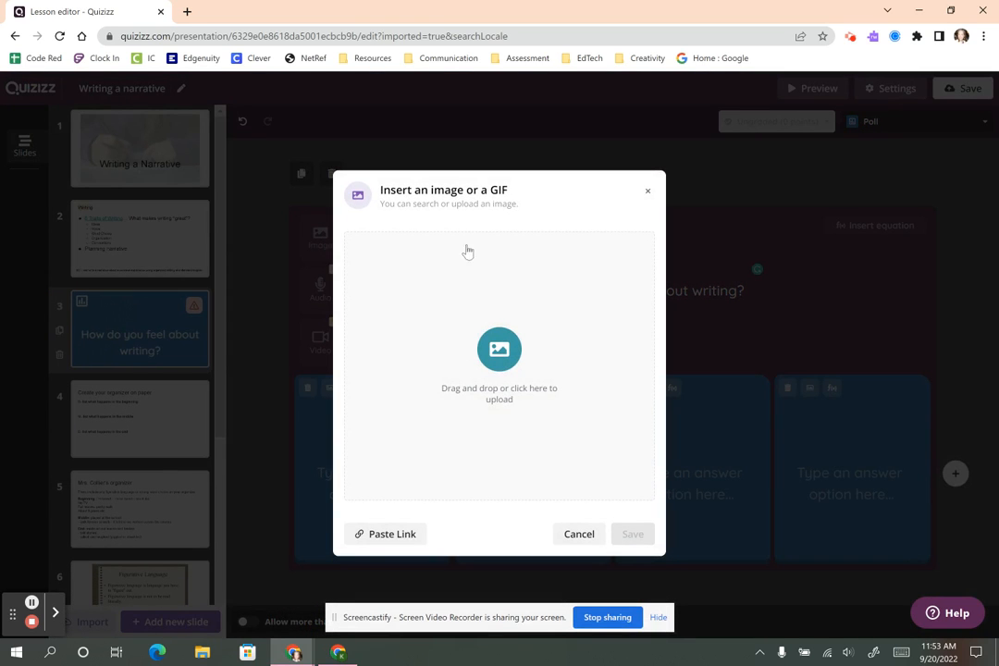
pyautogui.write('writing')
pyautogui.press('Return')
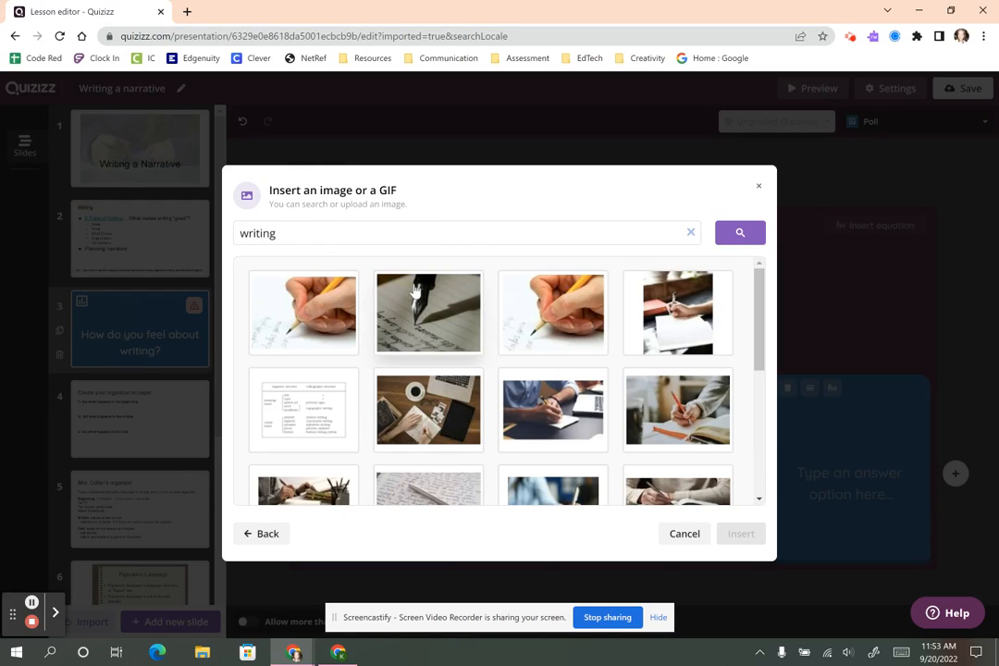
pyautogui.click(553, 313)
pyautogui.click(741, 535)
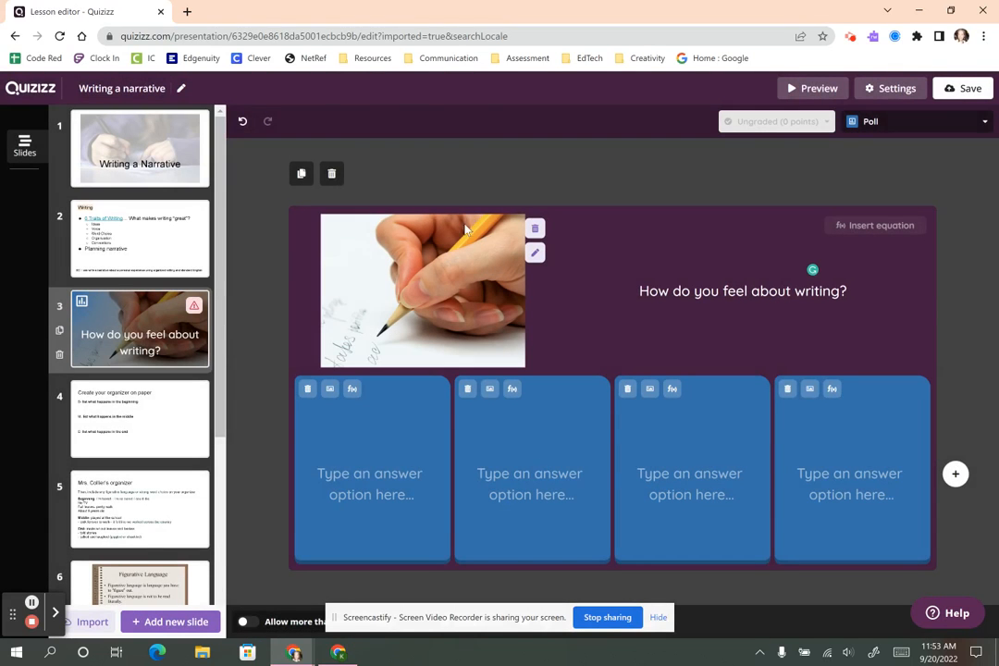
# Enter the poll answers 'love it', 'hate it', 'it's ok' and 'no opinion'.
pyautogui.click(393, 485)
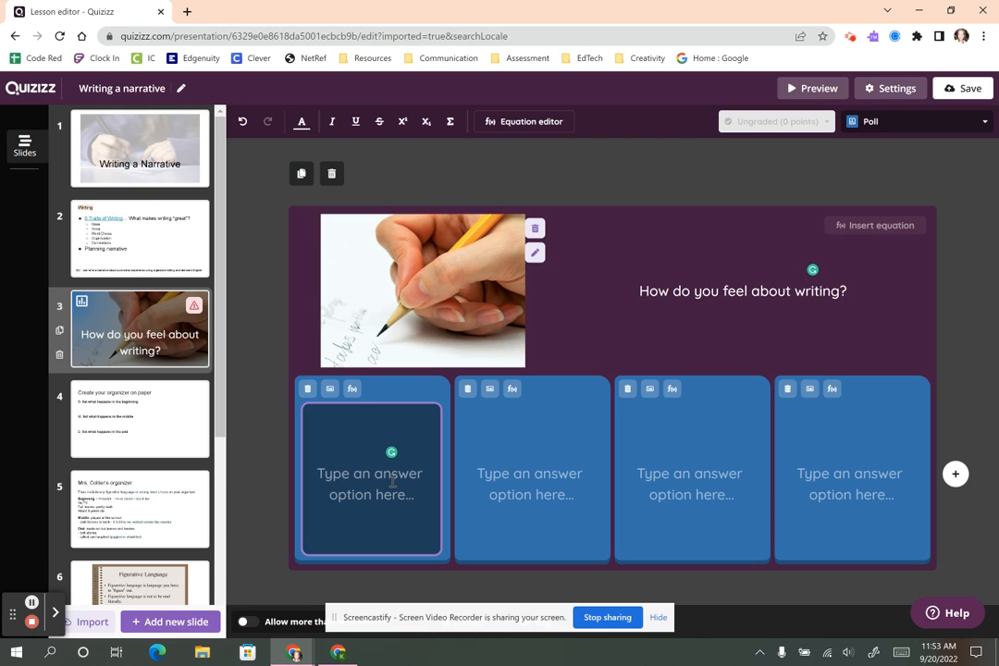
pyautogui.write('love i')
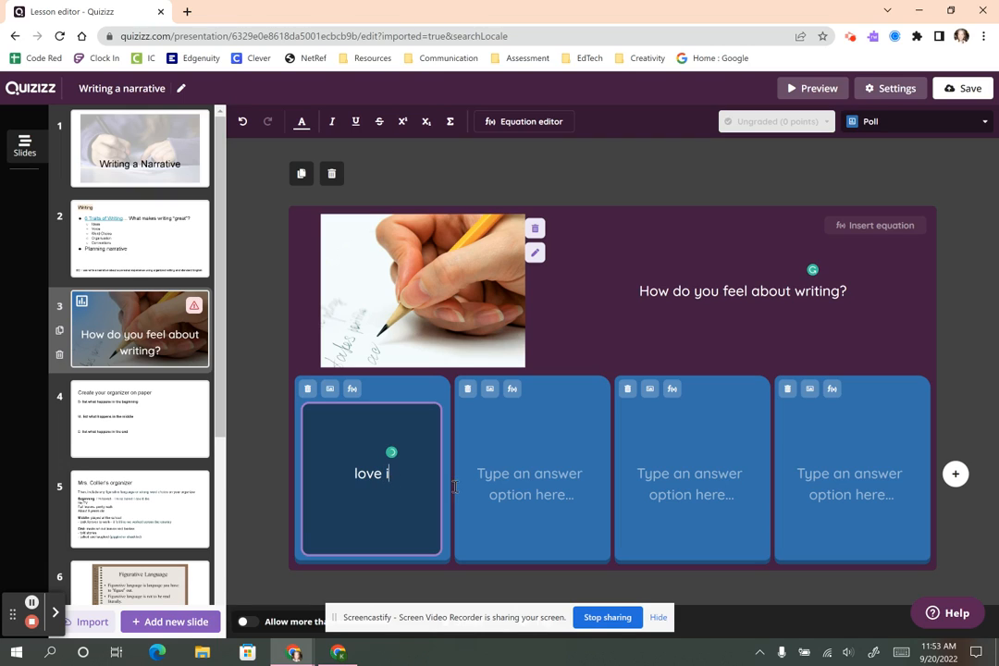
pyautogui.write('t')
pyautogui.click(509, 487)
pyautogui.write('hate it')
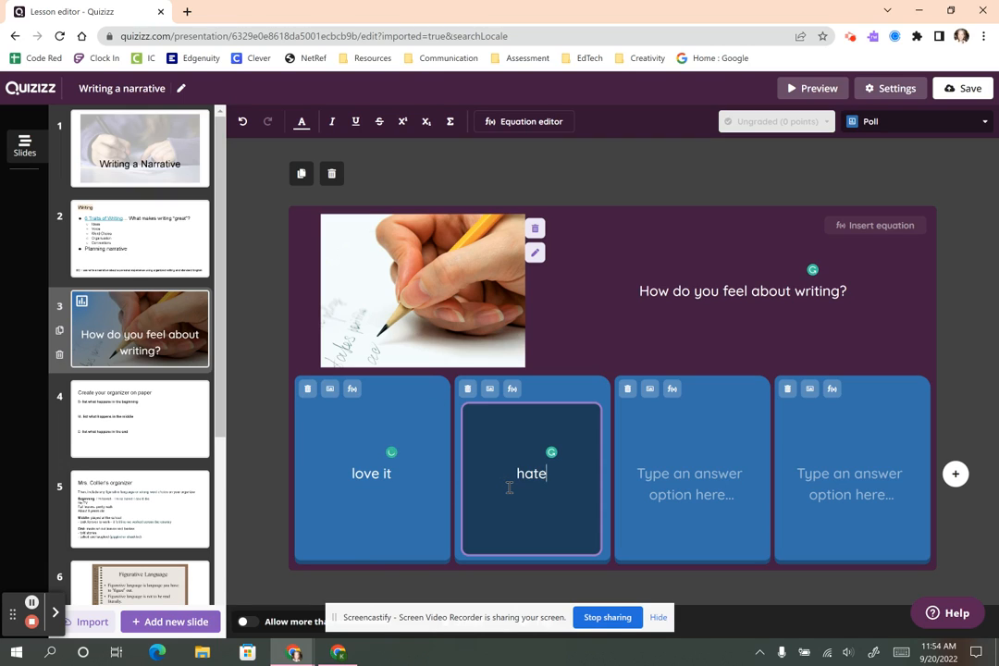
pyautogui.click(676, 472)
pyautogui.write("it's ")
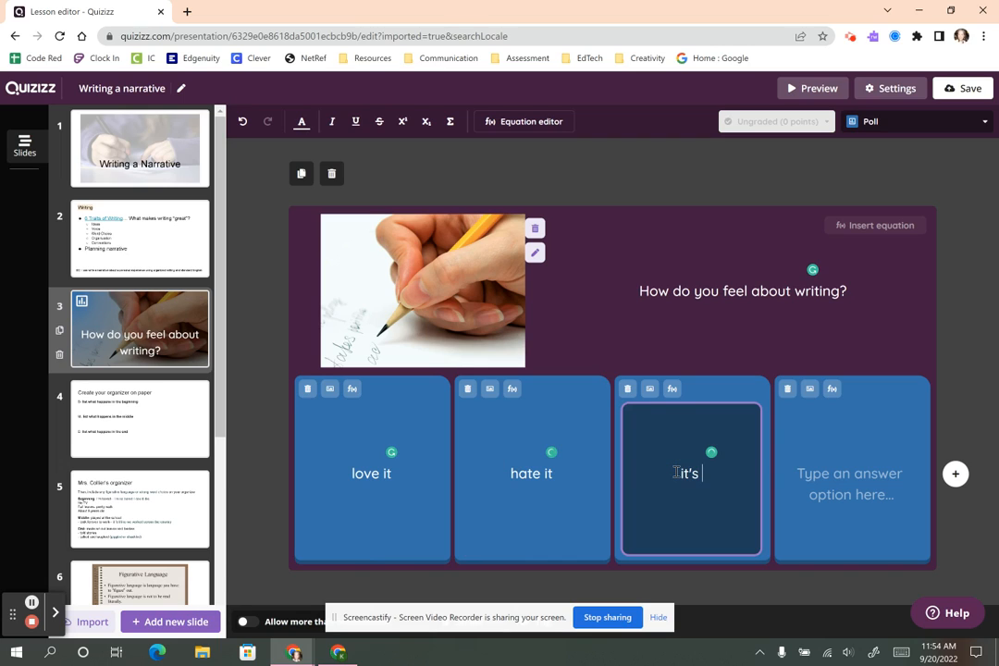
pyautogui.write('ok')
pyautogui.click(876, 486)
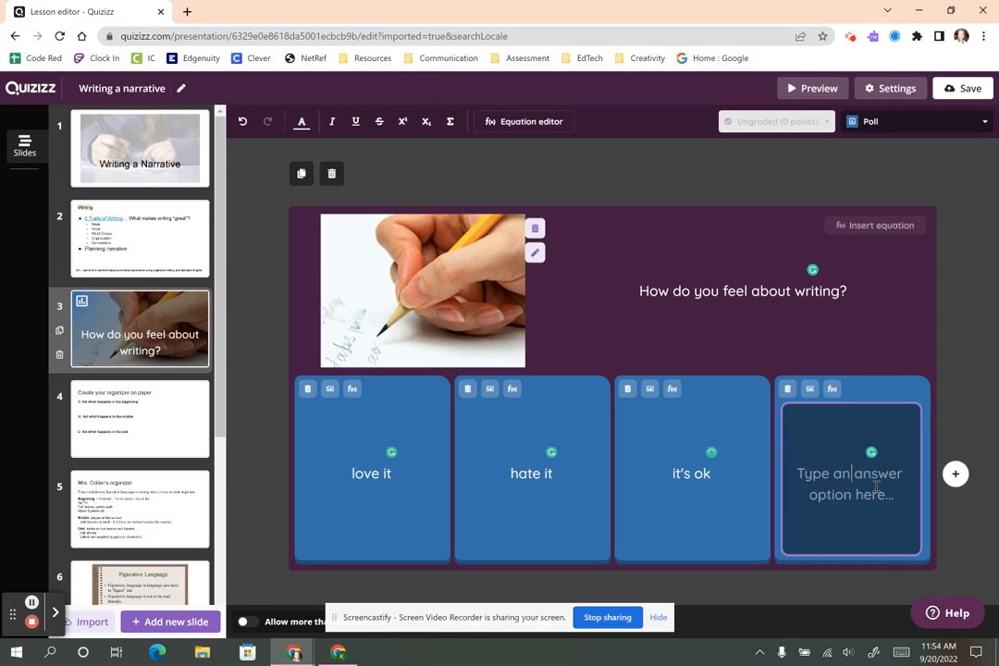
pyautogui.write('no op')
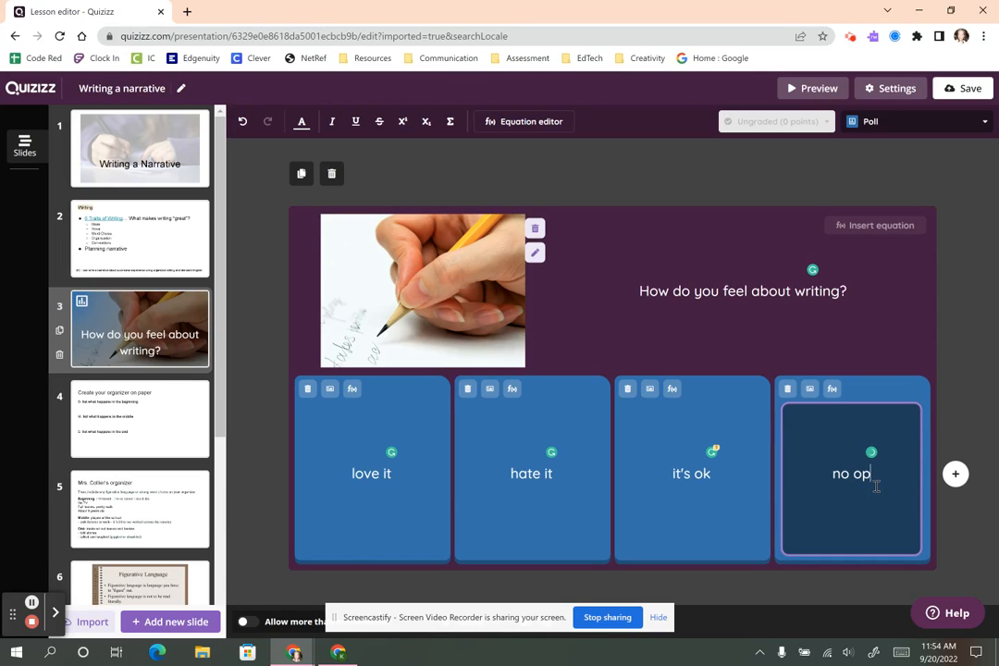
pyautogui.write('inion')
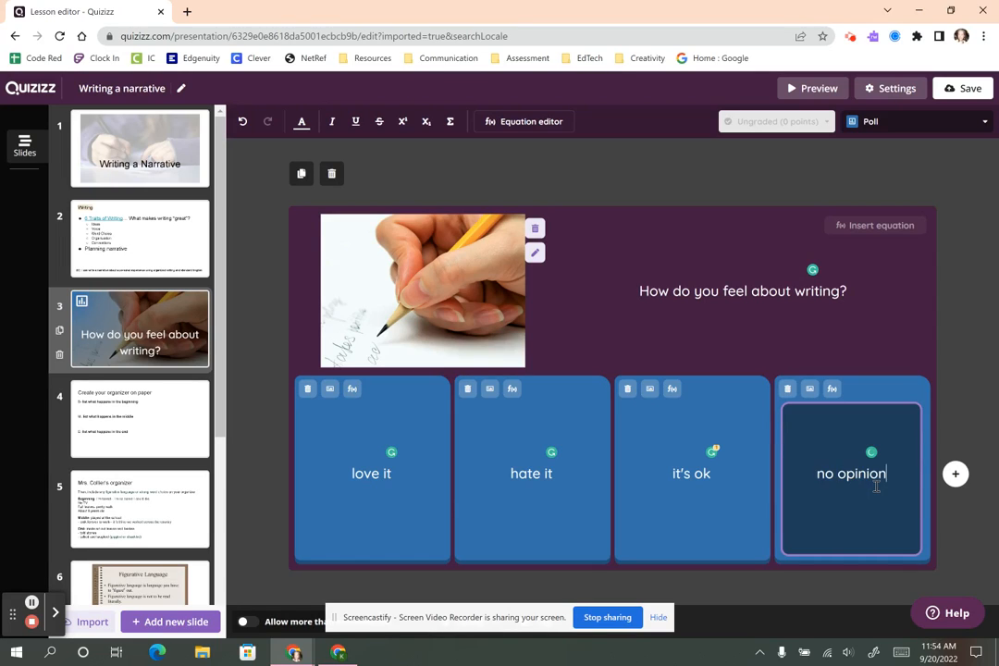
# Add then remove a fifth option, keeping 'love it' as a text answer.
pyautogui.click(954, 474)
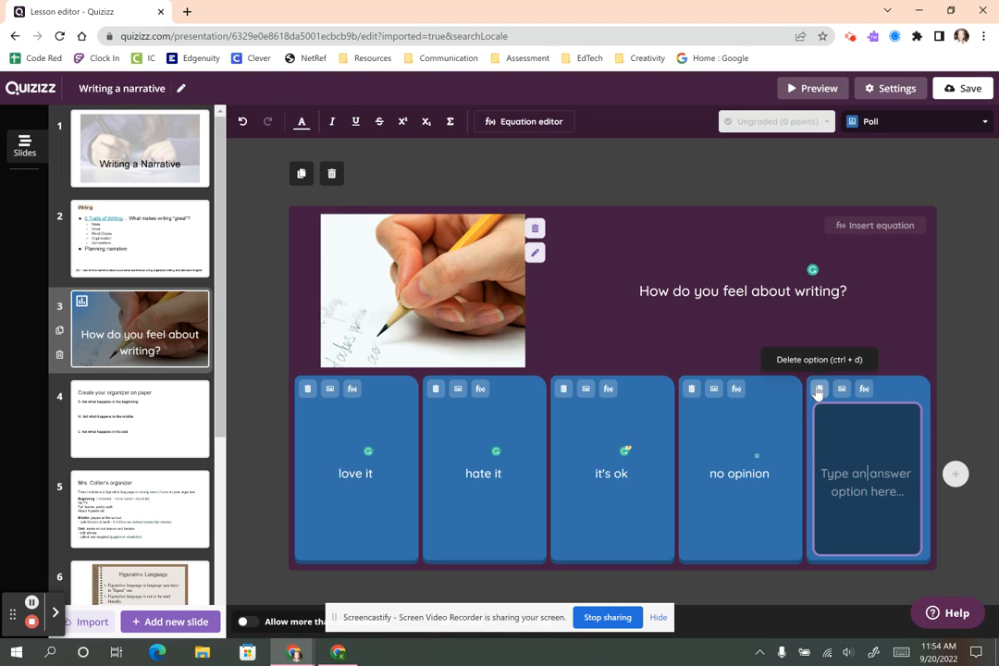
pyautogui.click(818, 396)
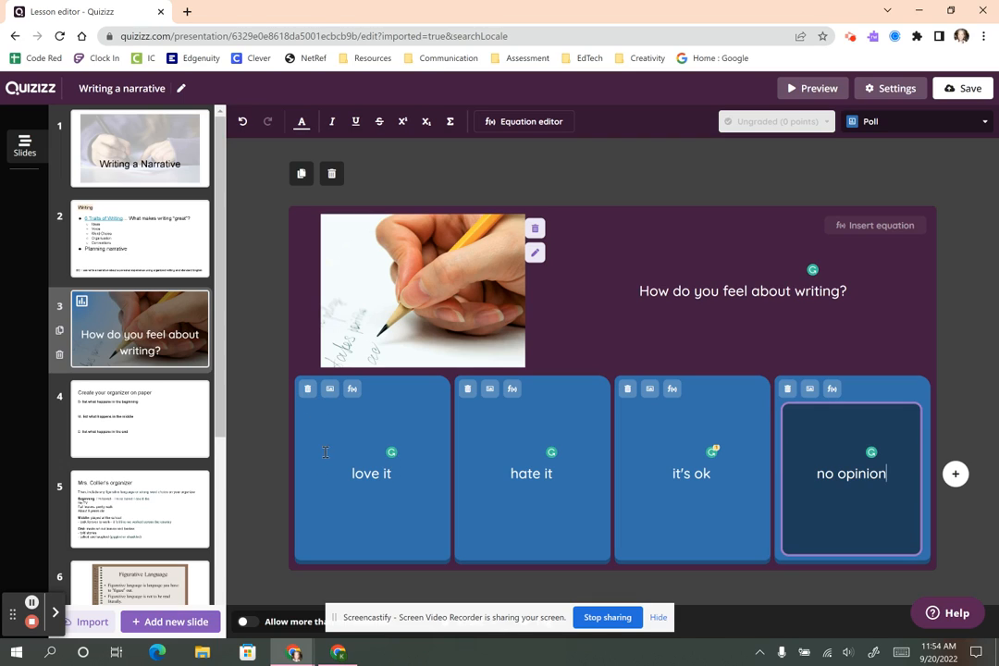
pyautogui.click(331, 390)
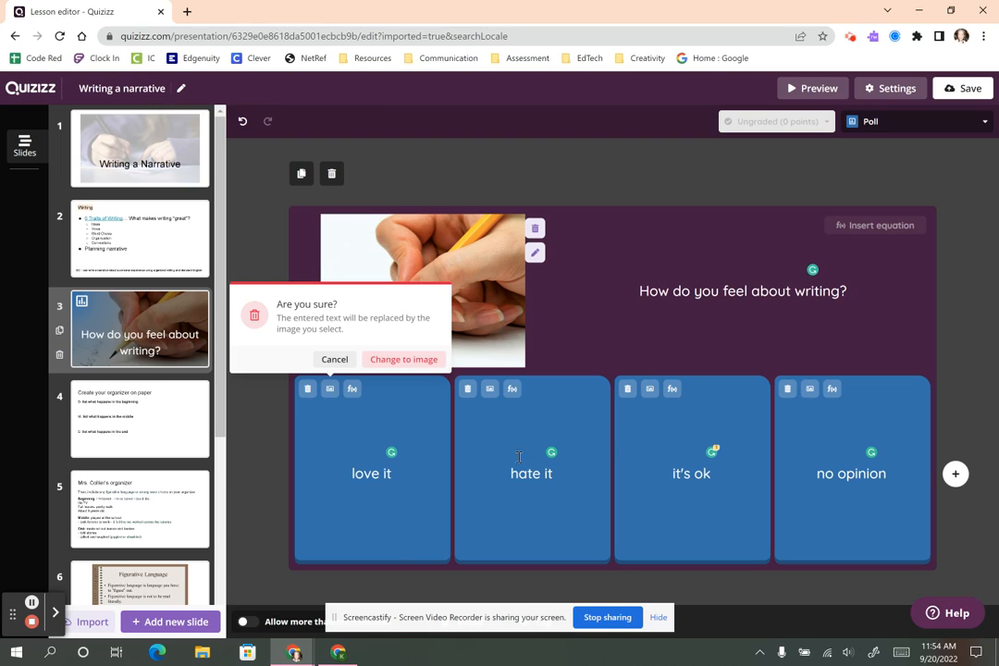
pyautogui.click(334, 358)
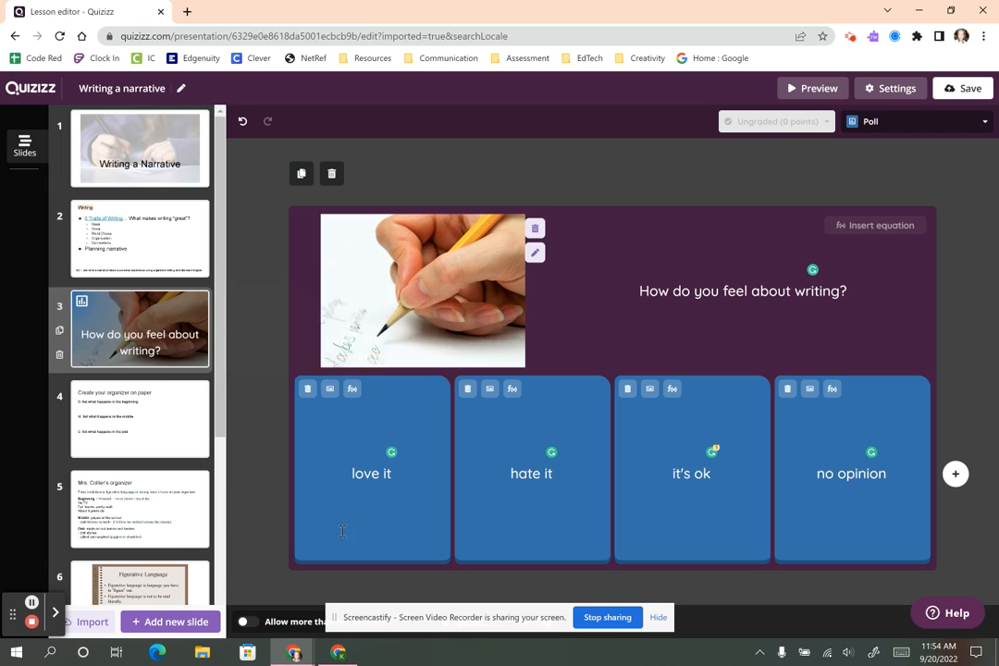
pyautogui.scroll(-1, 164, 539)
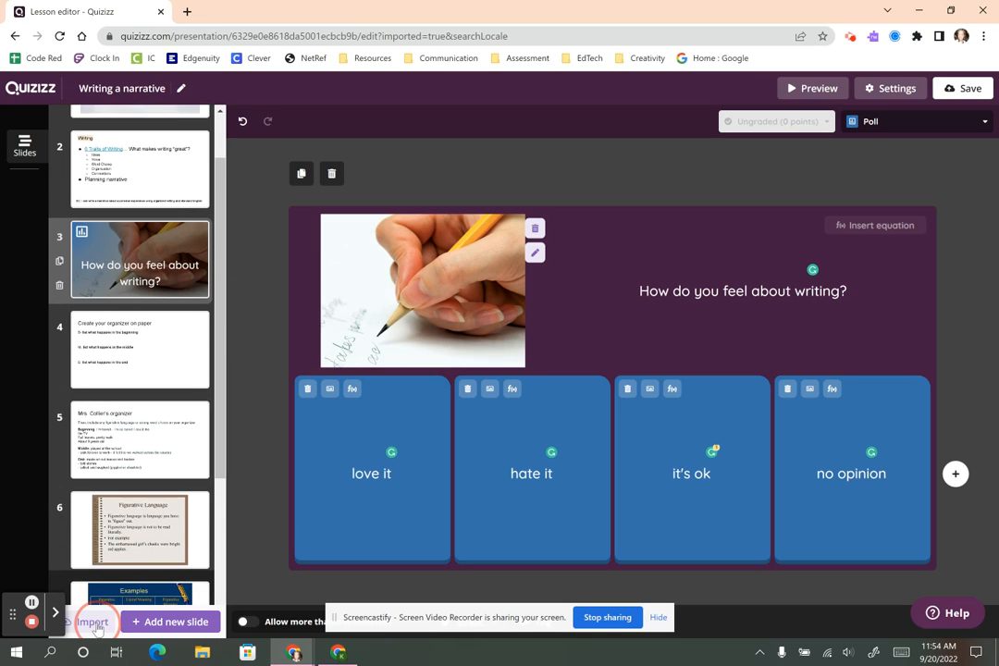
# Dismiss the import options and start a community question search for a new slide.
pyautogui.click(92, 621)
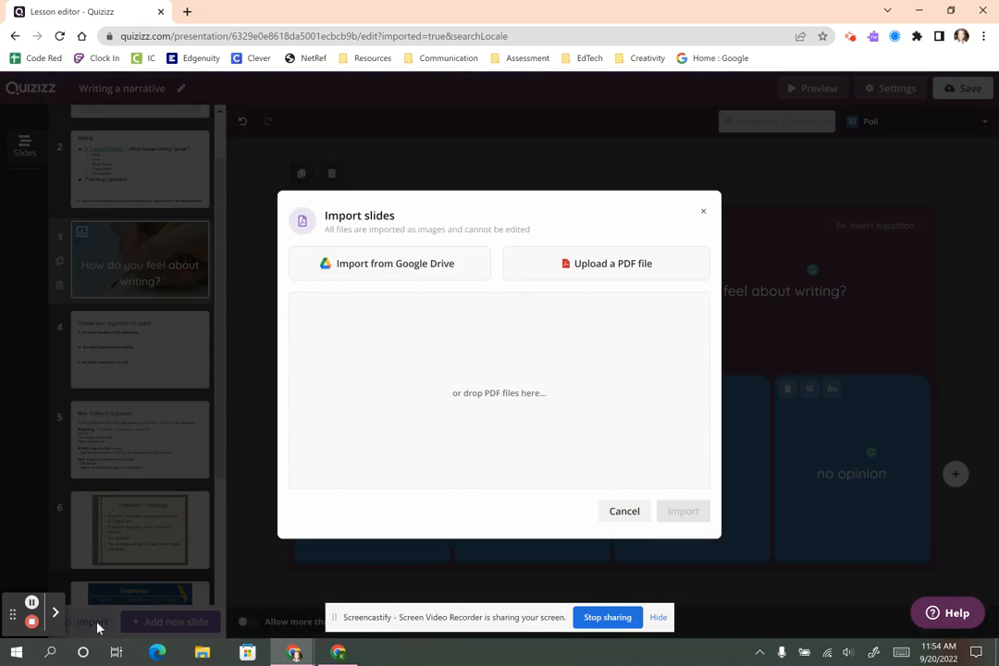
pyautogui.click(629, 509)
pyautogui.click(152, 621)
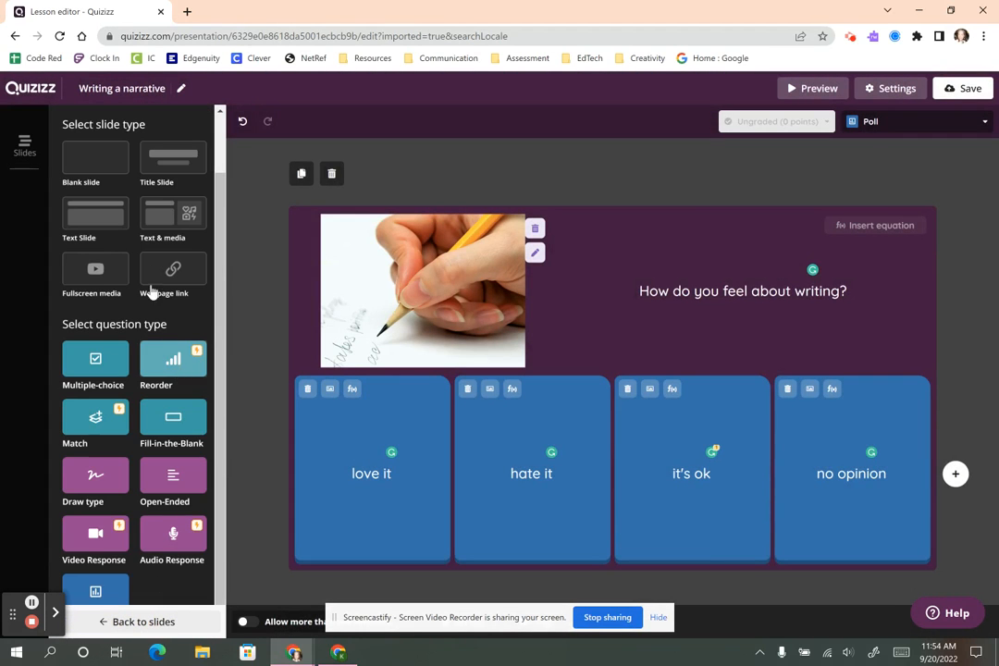
pyautogui.scroll(1, 158, 380)
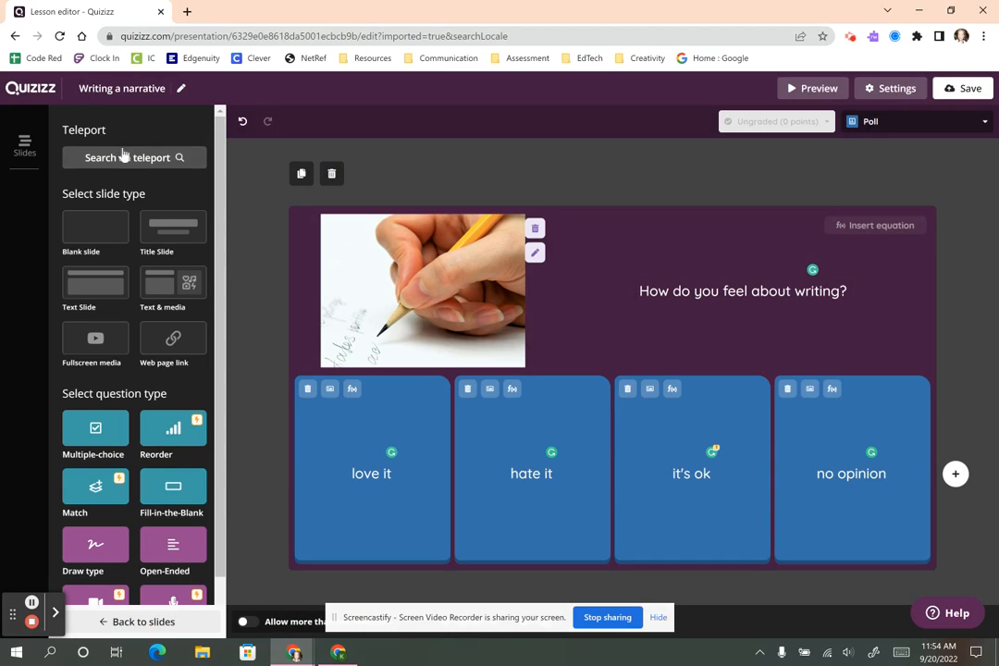
pyautogui.click(98, 158)
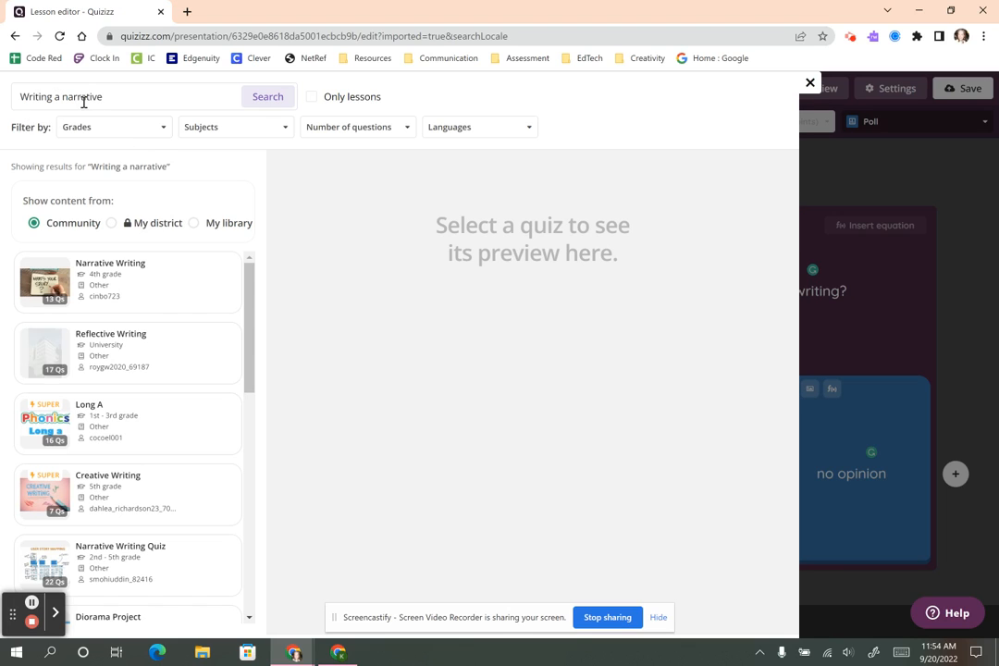
# Filter 'Writing a narrative' results to English and preview the 10-question 'Narrative Writing' quiz.
pyautogui.click(125, 96)
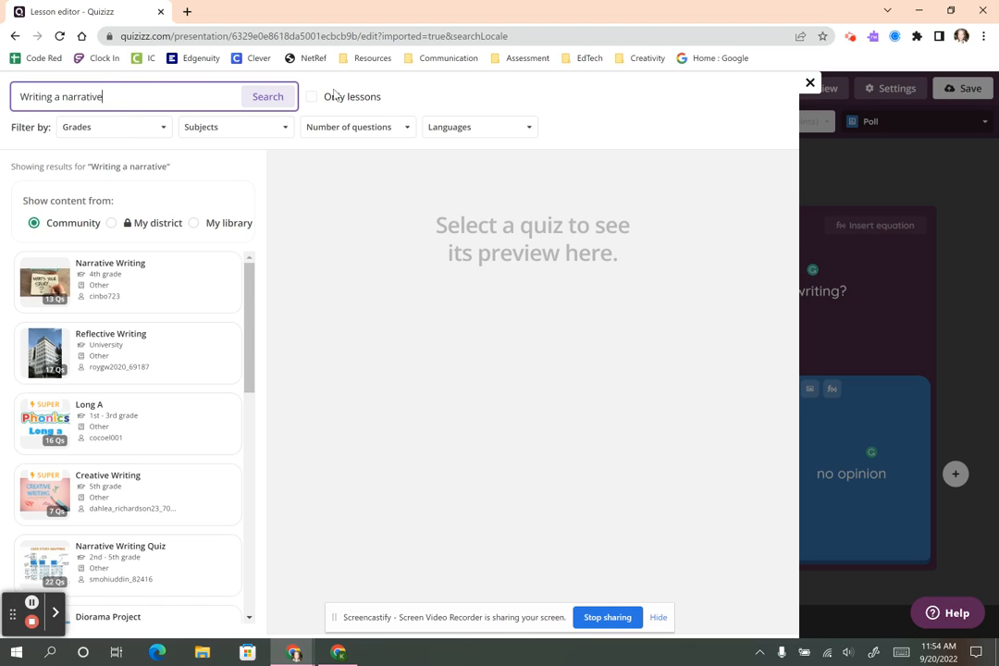
pyautogui.click(125, 124)
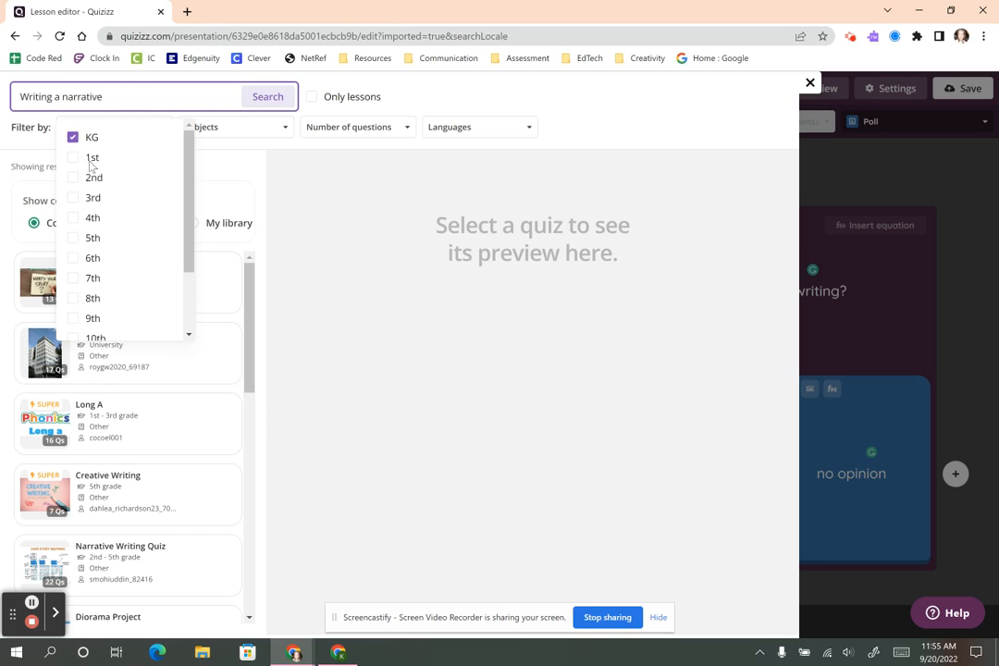
pyautogui.click(249, 130)
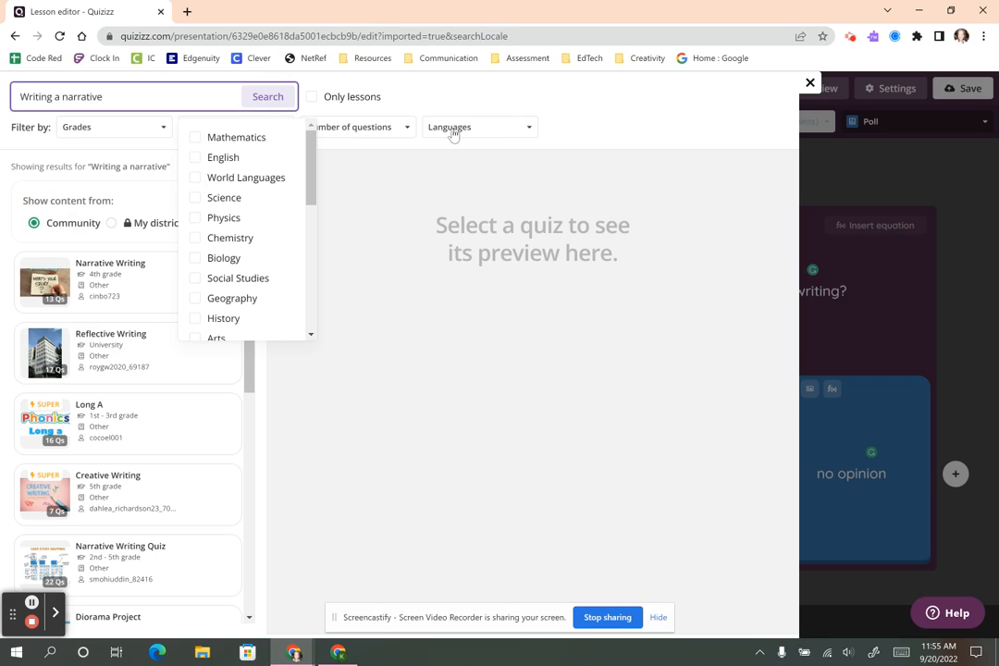
pyautogui.click(222, 157)
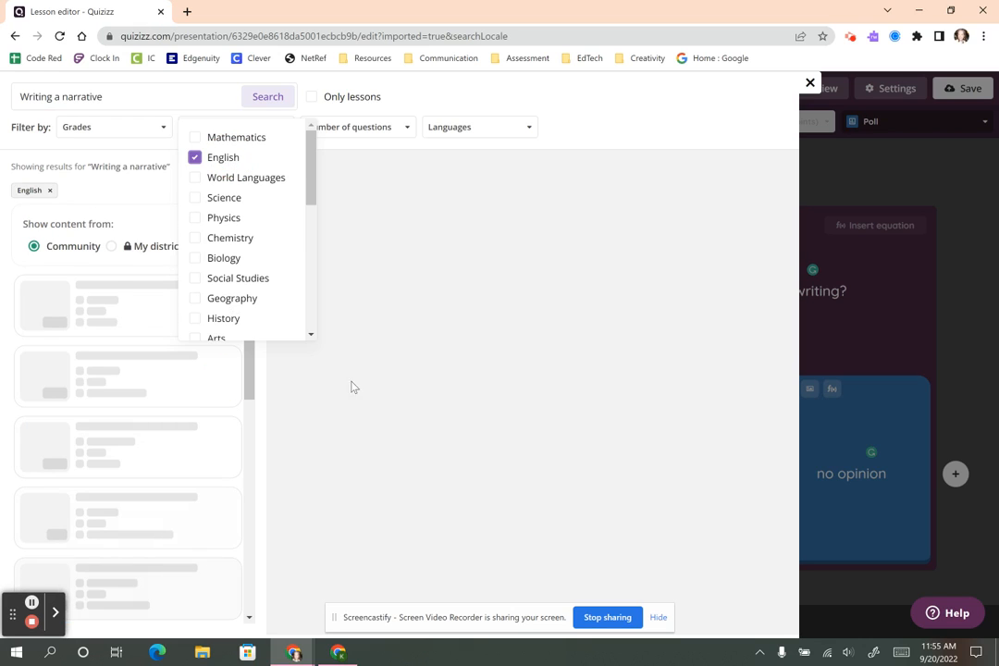
pyautogui.click(449, 102)
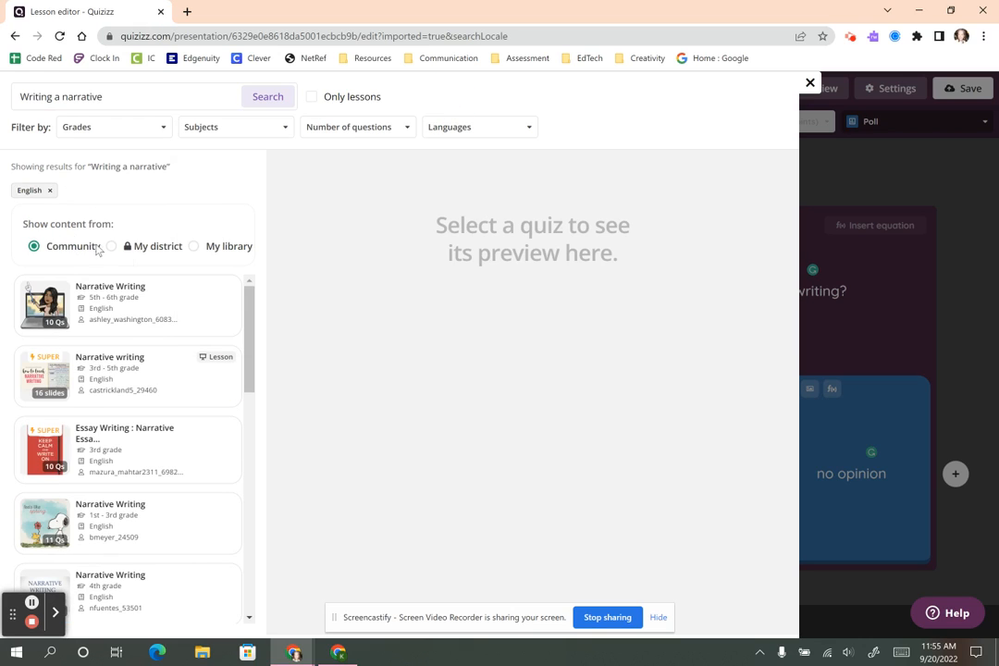
pyautogui.click(132, 302)
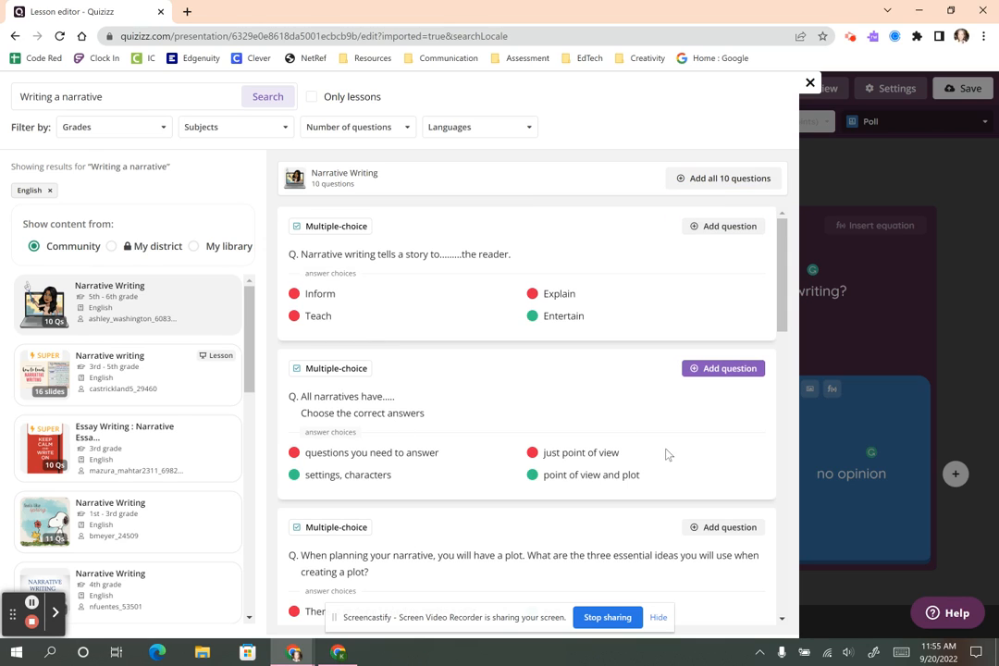
# Add the narrative-plot and narrative-purpose questions as slides 4 and 5, then close the search.
pyautogui.scroll(-2, 439, 493)
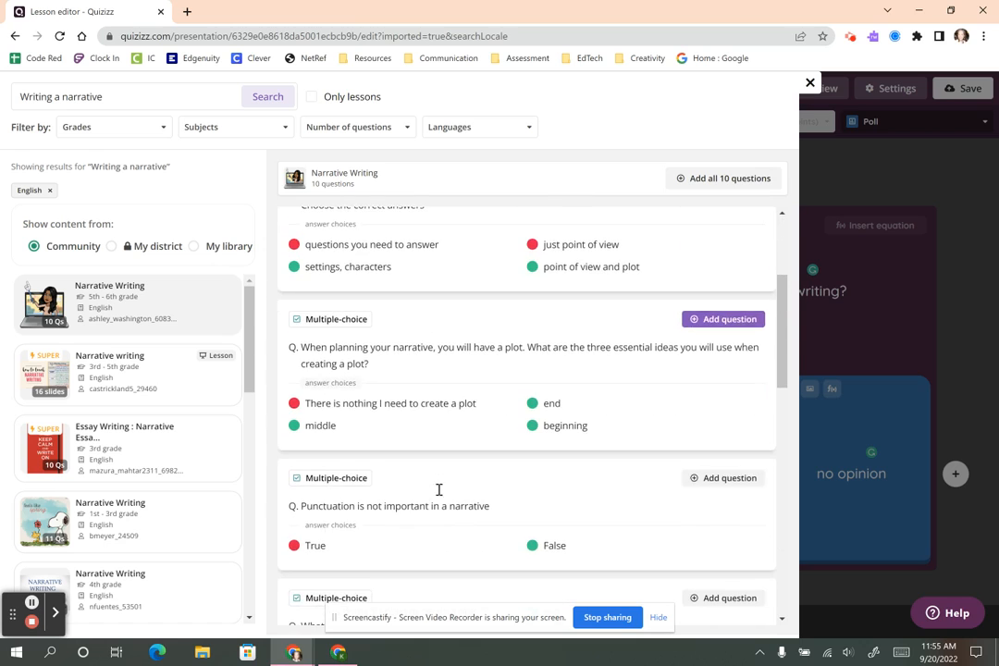
pyautogui.click(713, 319)
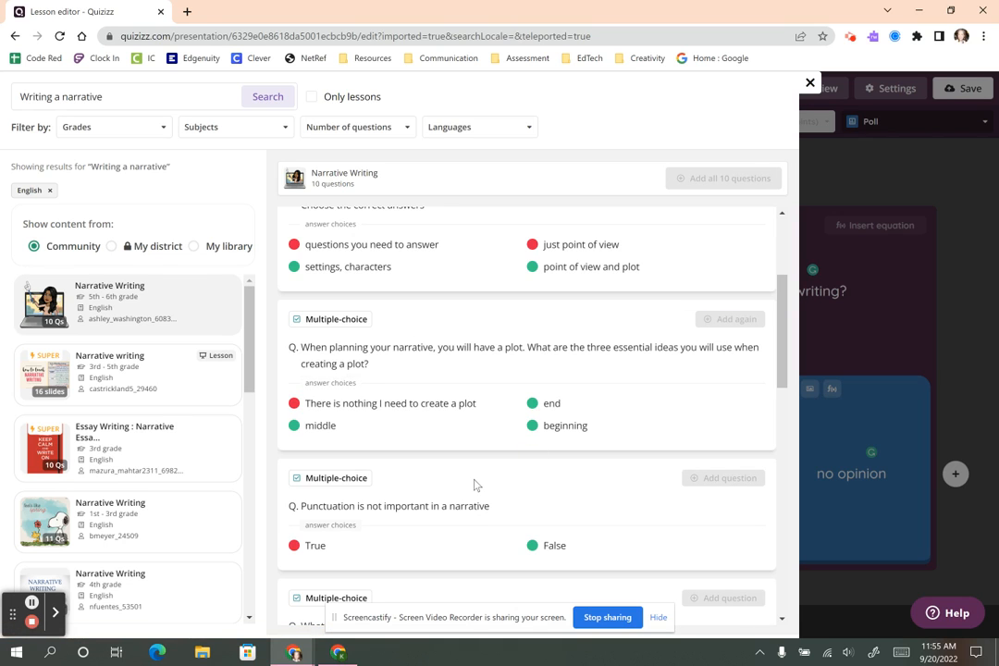
pyautogui.scroll(-3, 475, 485)
pyautogui.scroll(-1, 435, 310)
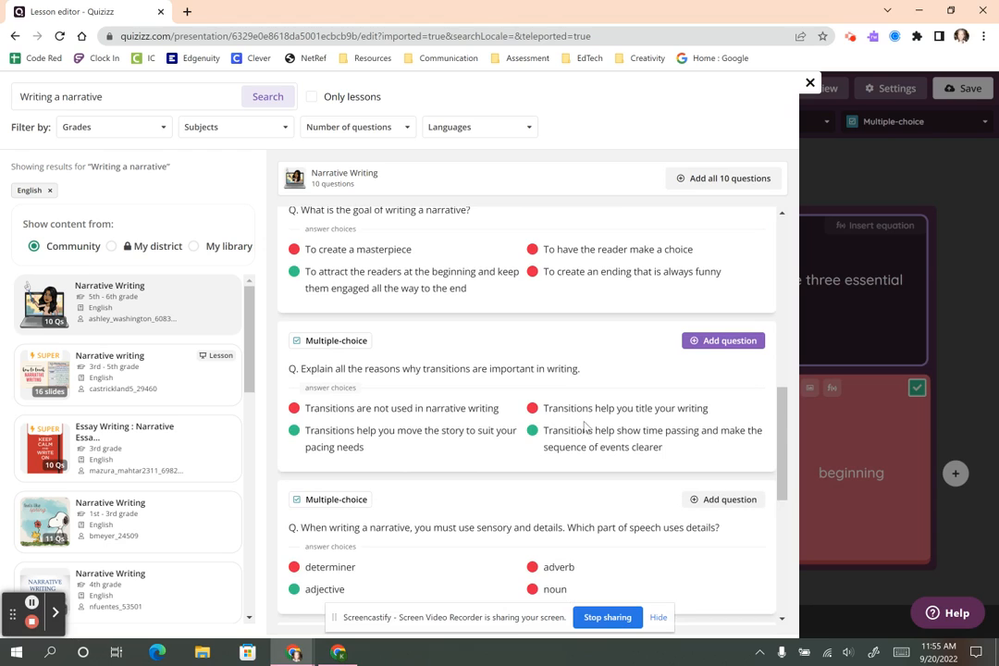
pyautogui.scroll(-2, 585, 445)
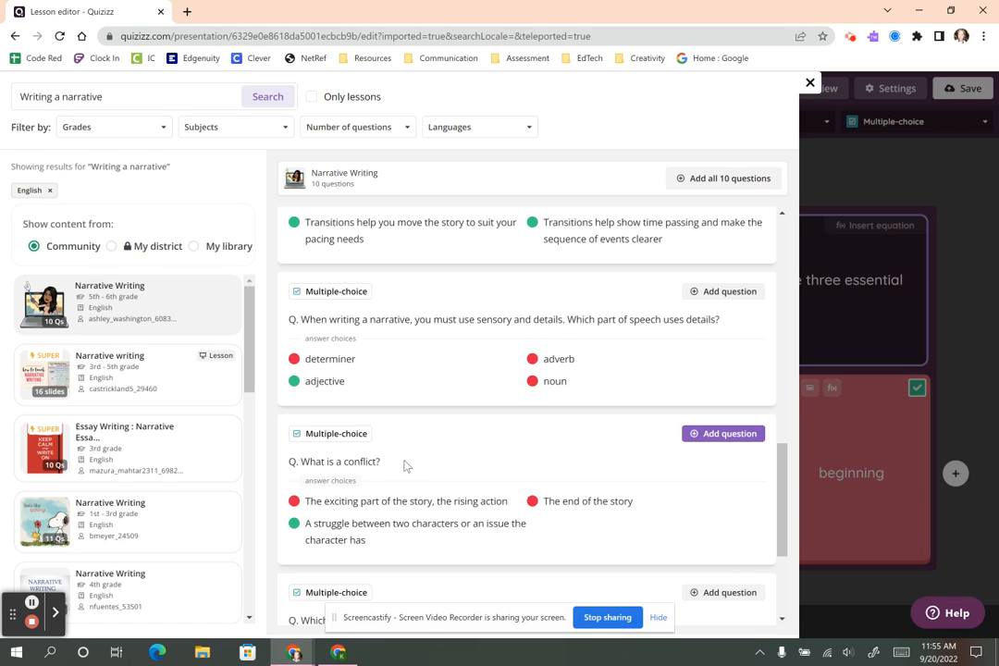
pyautogui.scroll(-2, 435, 398)
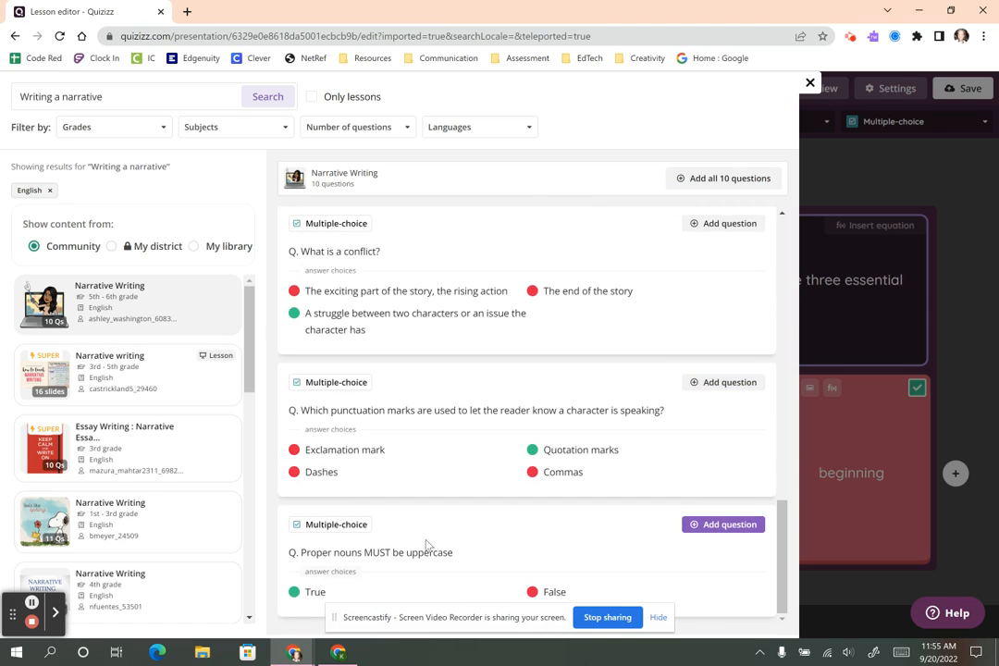
pyautogui.scroll(10, 564, 388)
pyautogui.click(706, 227)
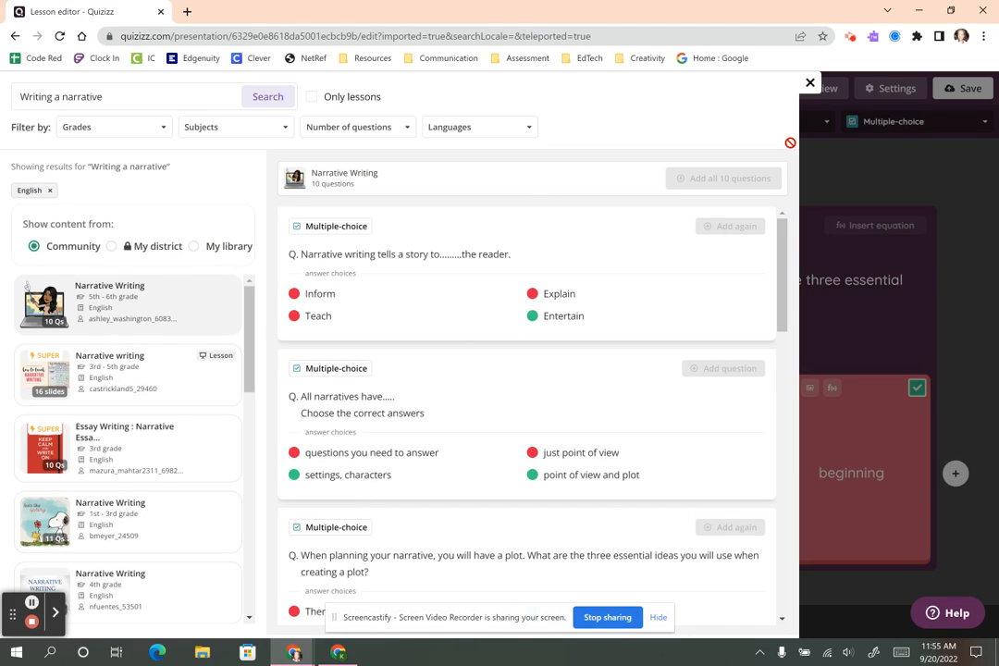
pyautogui.click(811, 84)
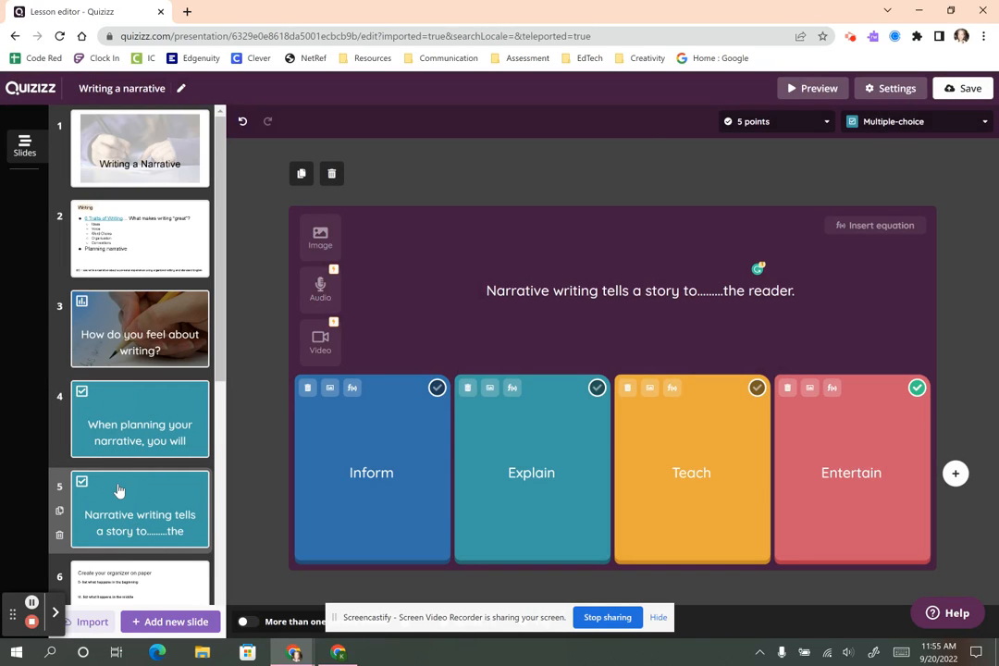
# Move the narrative-purpose question to slide 11 and the plot question to slide 6.
pyautogui.moveTo(117, 490); pyautogui.dragTo(134, 590)
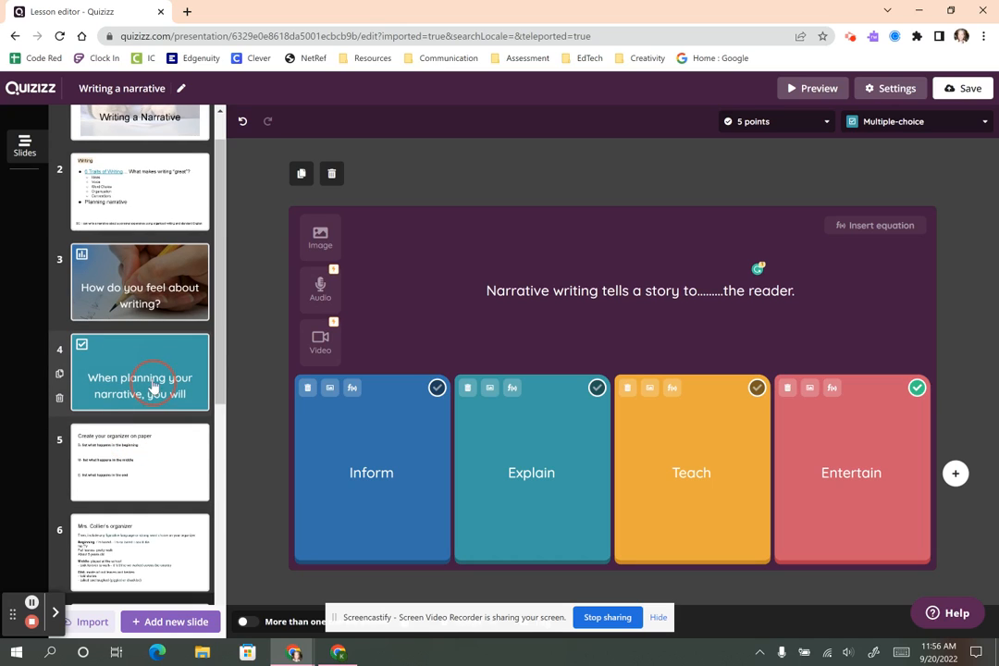
pyautogui.moveTo(151, 368); pyautogui.dragTo(139, 509)
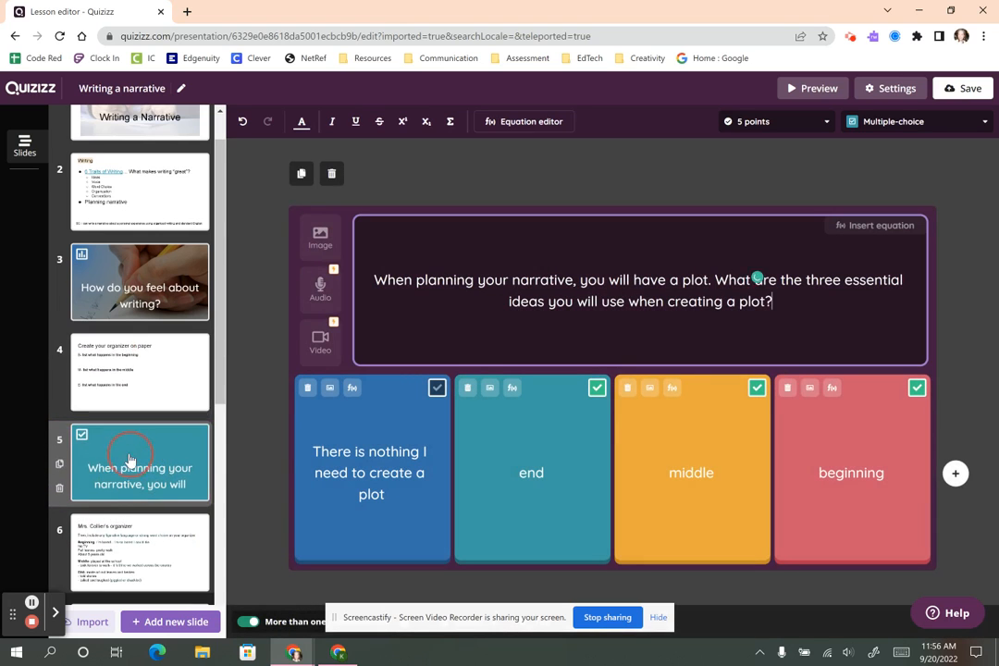
pyautogui.scroll(-2, 131, 461)
pyautogui.moveTo(138, 339); pyautogui.dragTo(139, 474)
pyautogui.scroll(-4, 141, 421)
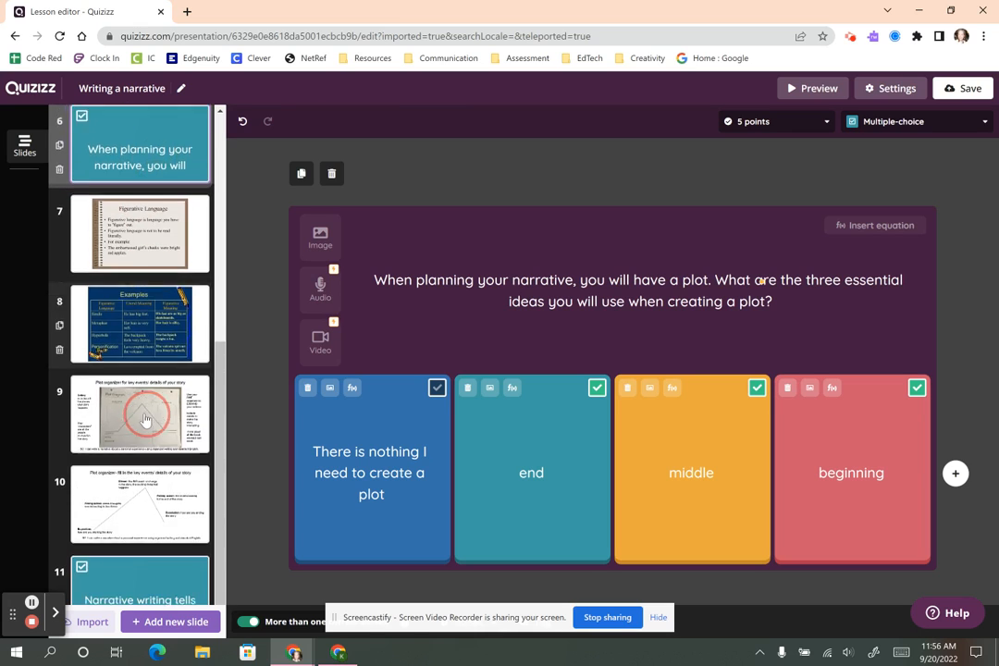
pyautogui.scroll(6, 143, 420)
pyautogui.scroll(1, 145, 421)
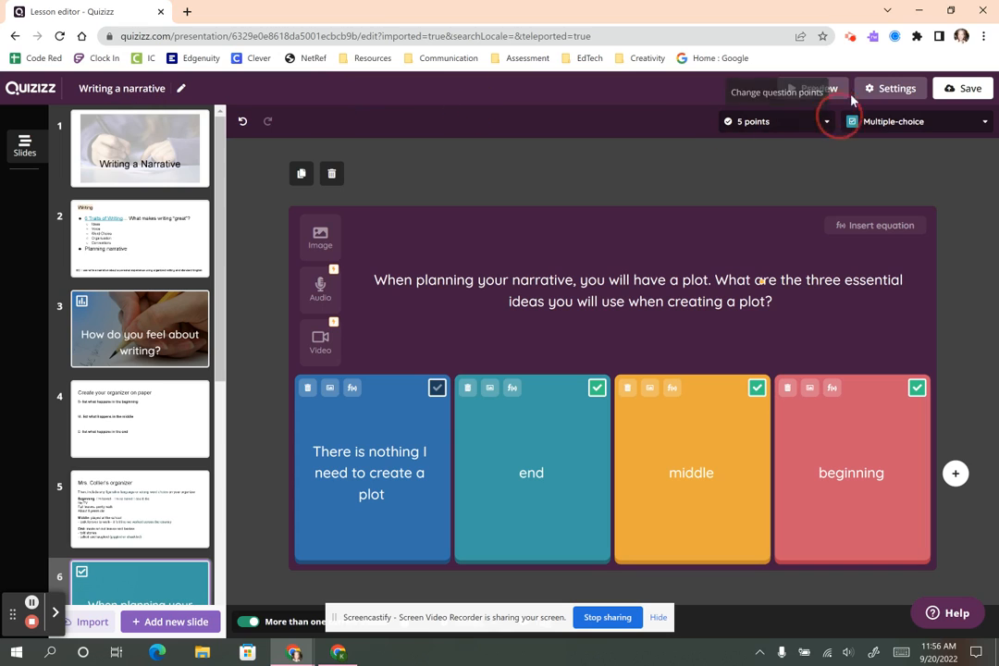
# In the lesson settings, insert the hand-writing-with-pencil picture found by searching 'writing' as the title image.
pyautogui.click(882, 86)
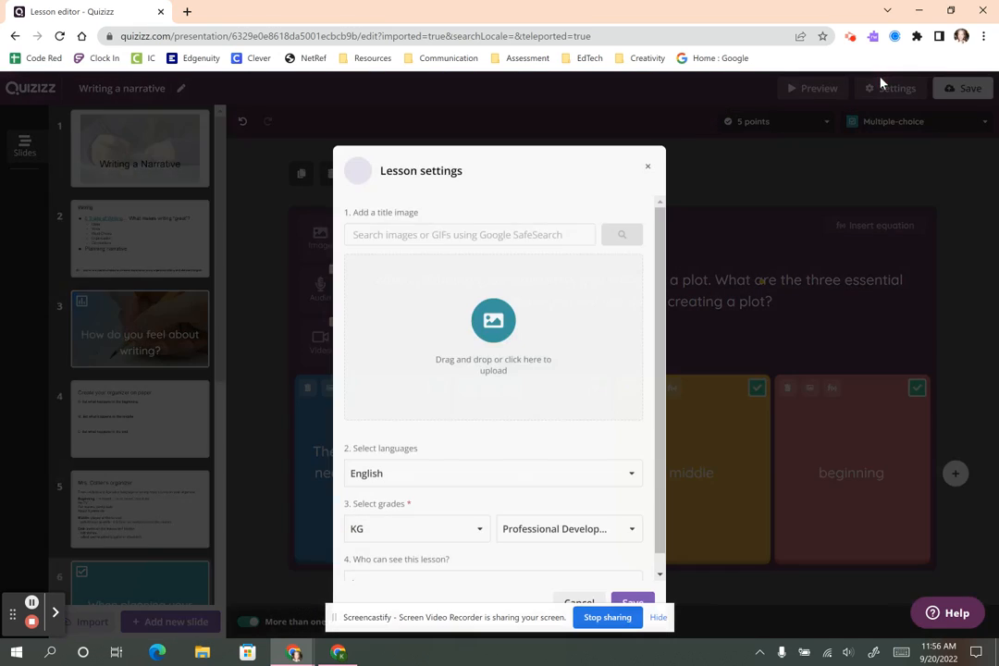
pyautogui.click(436, 212)
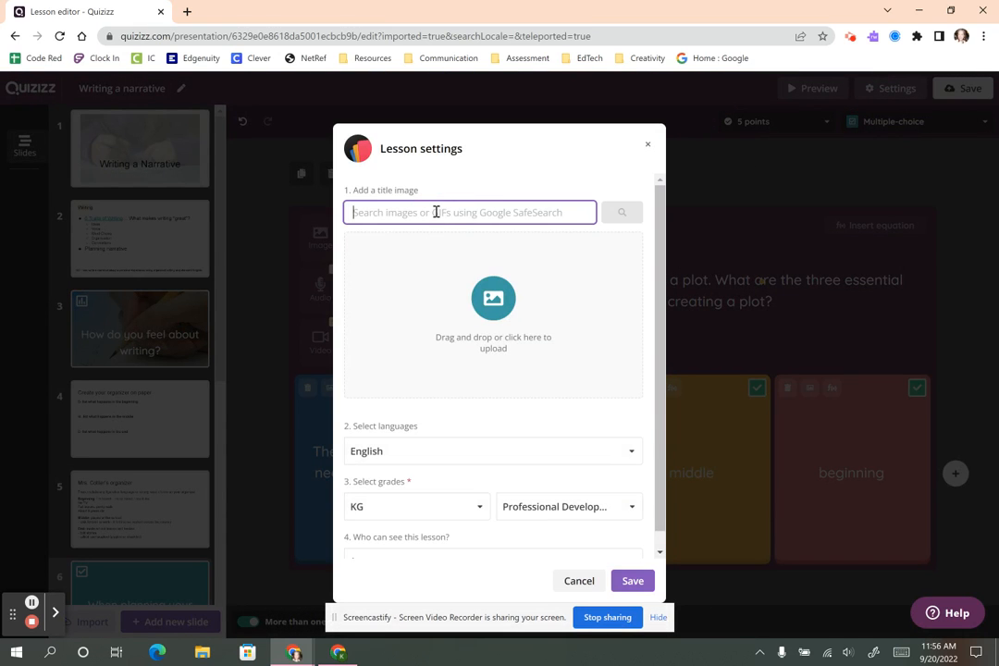
pyautogui.write('writing')
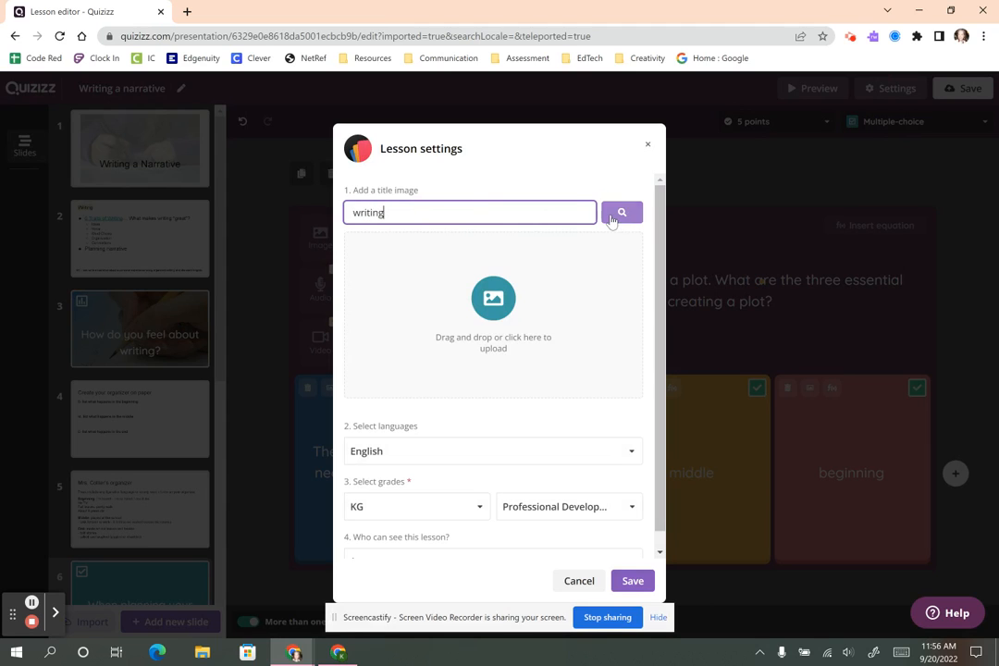
pyautogui.click(621, 212)
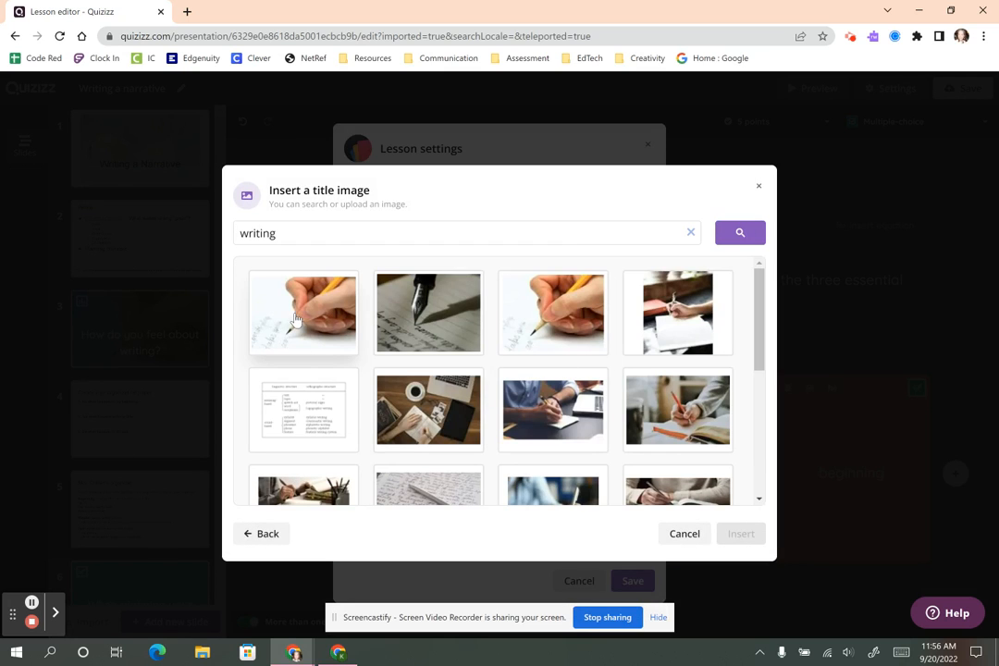
pyautogui.click(268, 287)
pyautogui.click(744, 538)
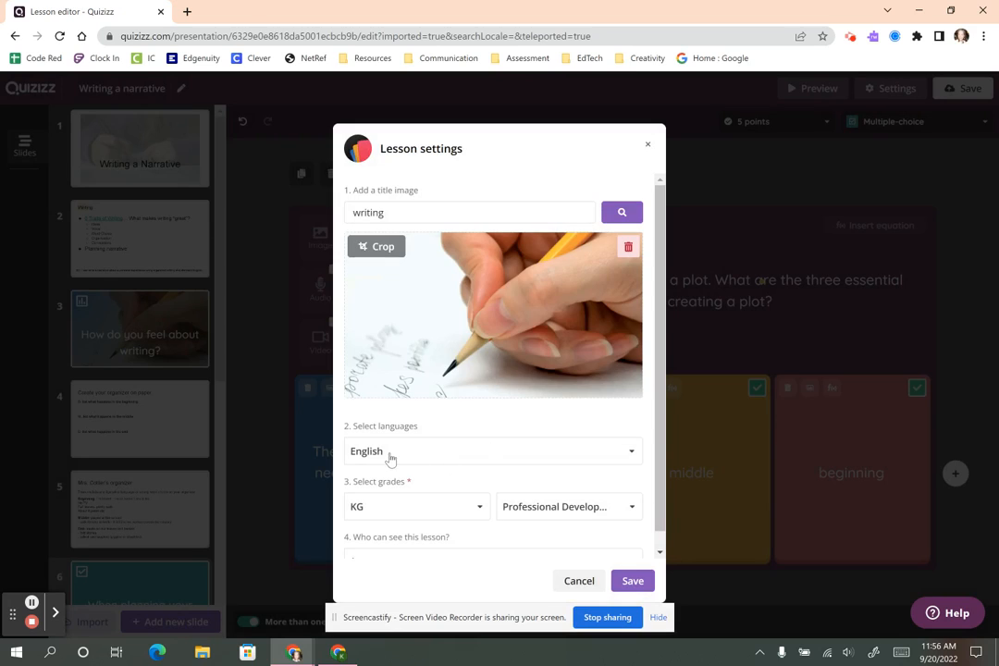
# Set grades 3rd to 6th, make the lesson Public, then save the settings and the lesson.
pyautogui.click(479, 506)
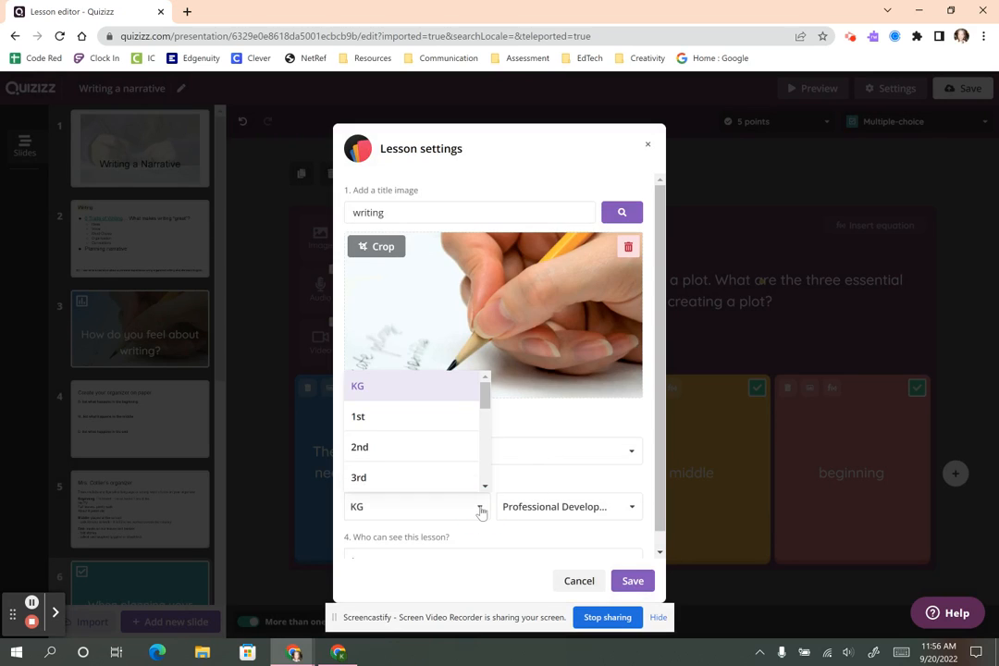
pyautogui.click(459, 479)
pyautogui.click(569, 507)
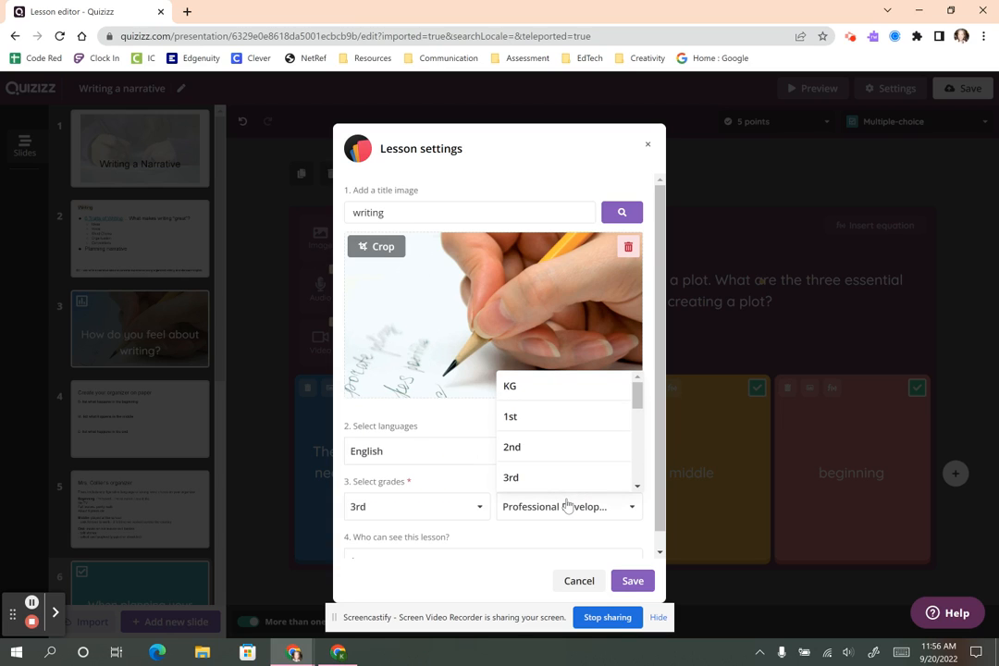
pyautogui.scroll(-1, 583, 453)
pyautogui.scroll(-3, 585, 451)
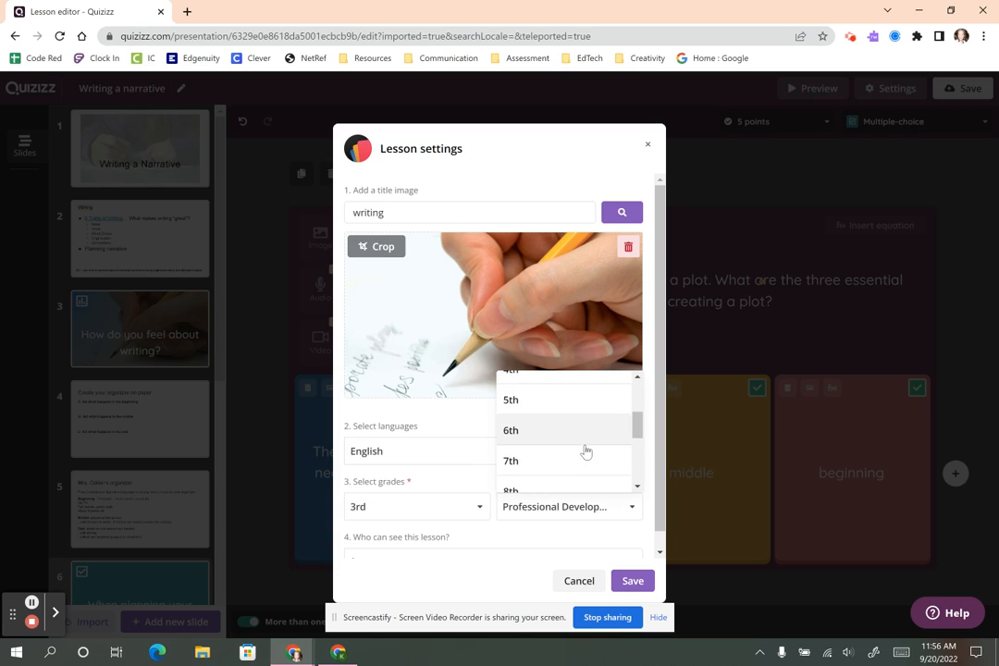
pyautogui.click(582, 436)
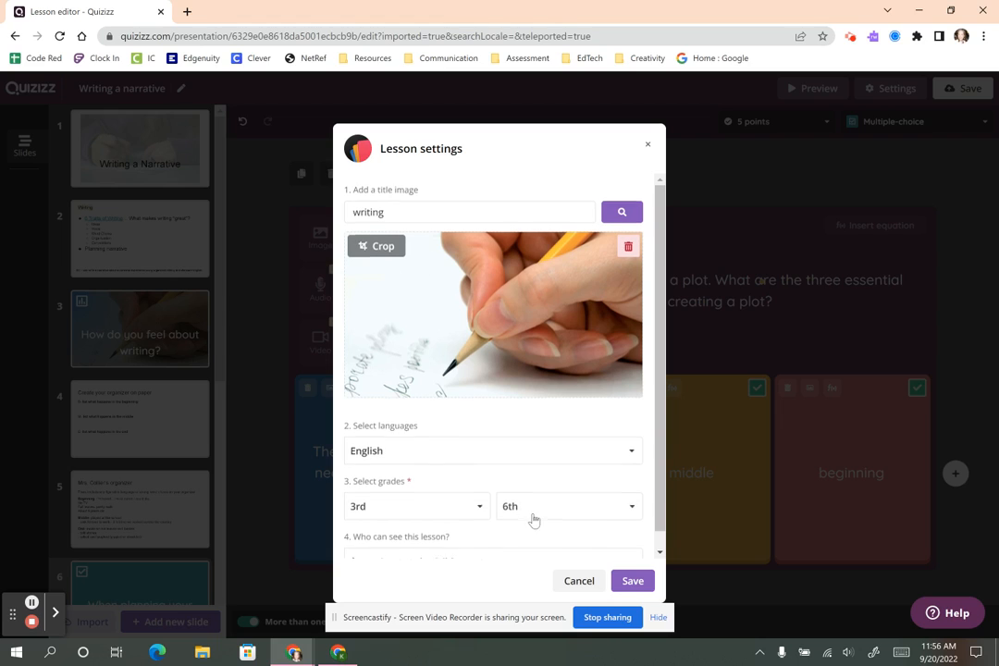
pyautogui.scroll(-1, 462, 529)
pyautogui.click(439, 555)
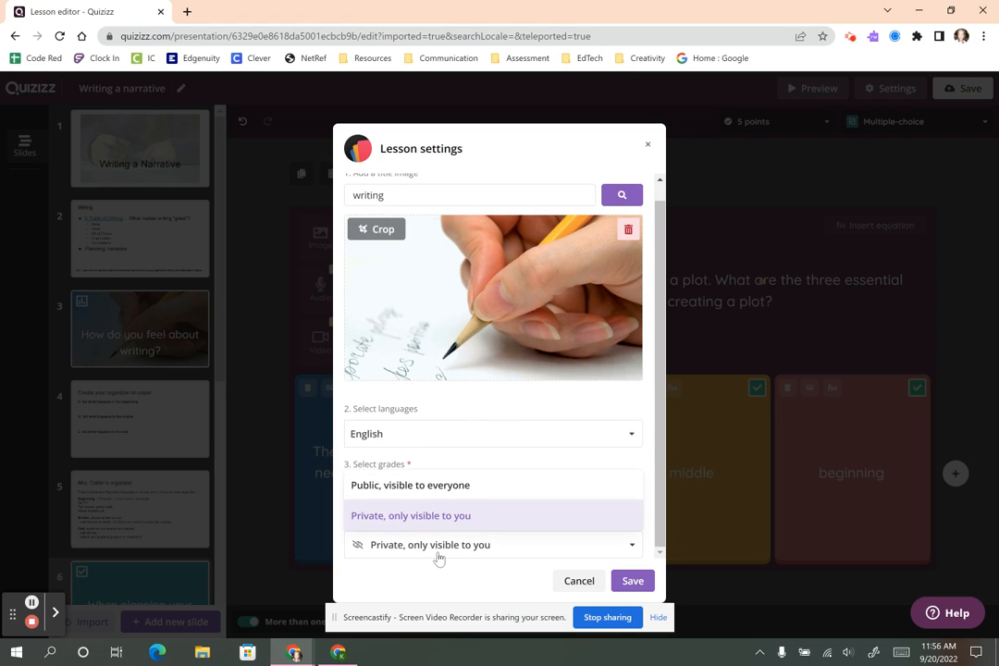
pyautogui.click(436, 483)
pyautogui.click(633, 583)
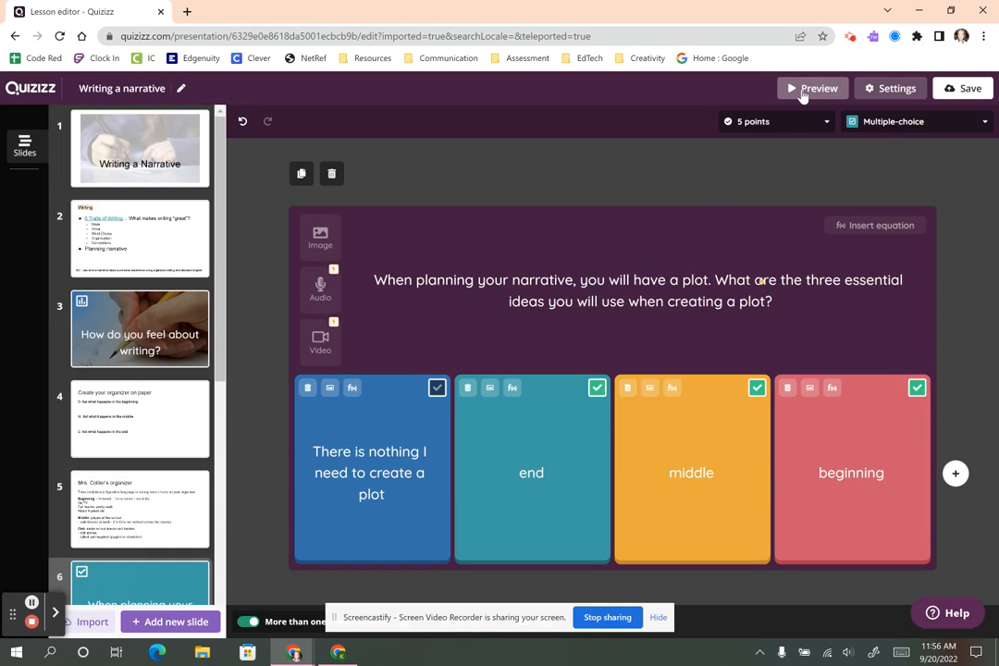
pyautogui.click(943, 93)
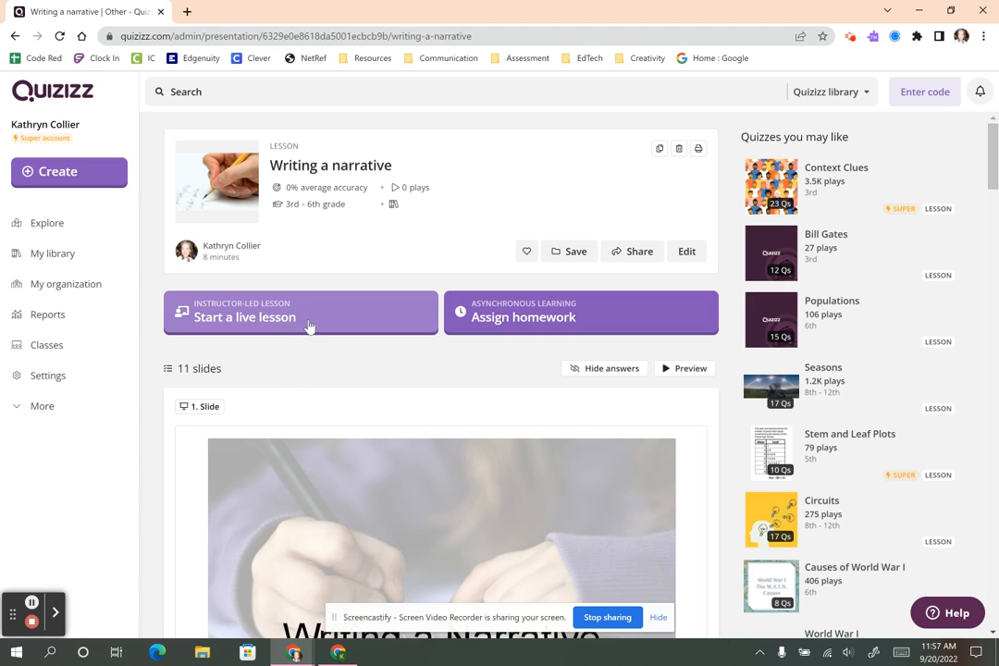
# Scroll through the 11 slide previews of 'Writing a narrative', then start assigning it as homework.
pyautogui.scroll(-2, 345, 470)
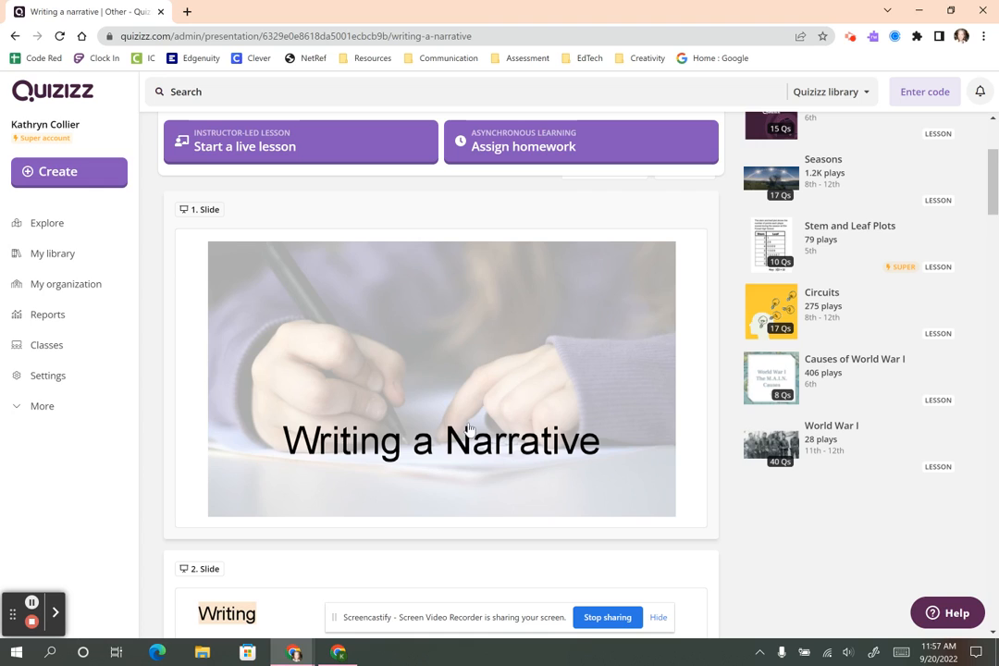
pyautogui.scroll(-3, 470, 429)
pyautogui.scroll(2, 510, 495)
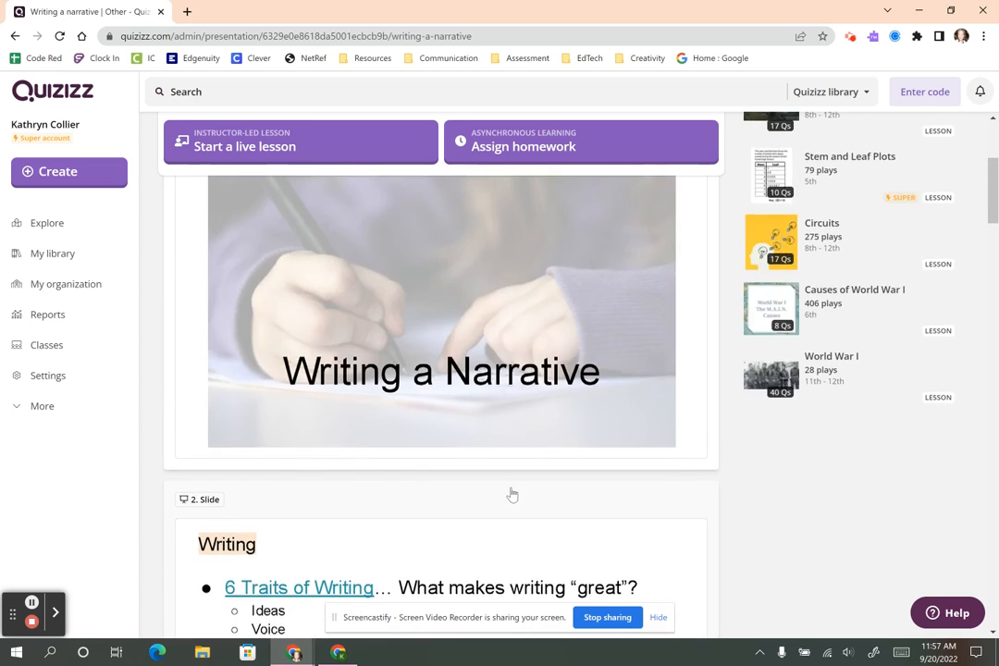
pyautogui.scroll(-4, 511, 495)
pyautogui.scroll(-1, 512, 495)
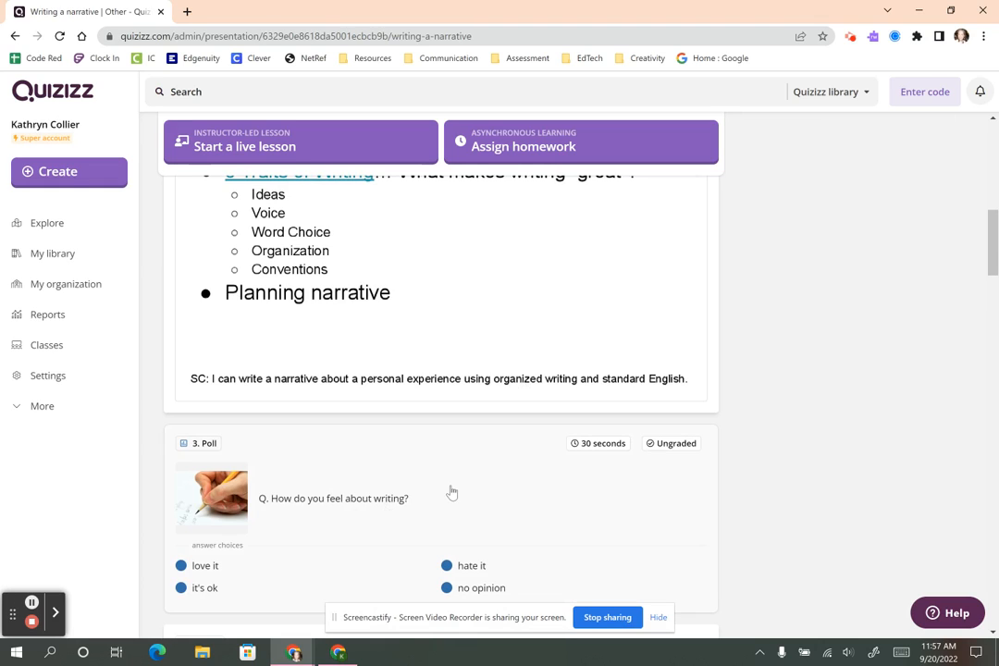
pyautogui.scroll(-2, 451, 492)
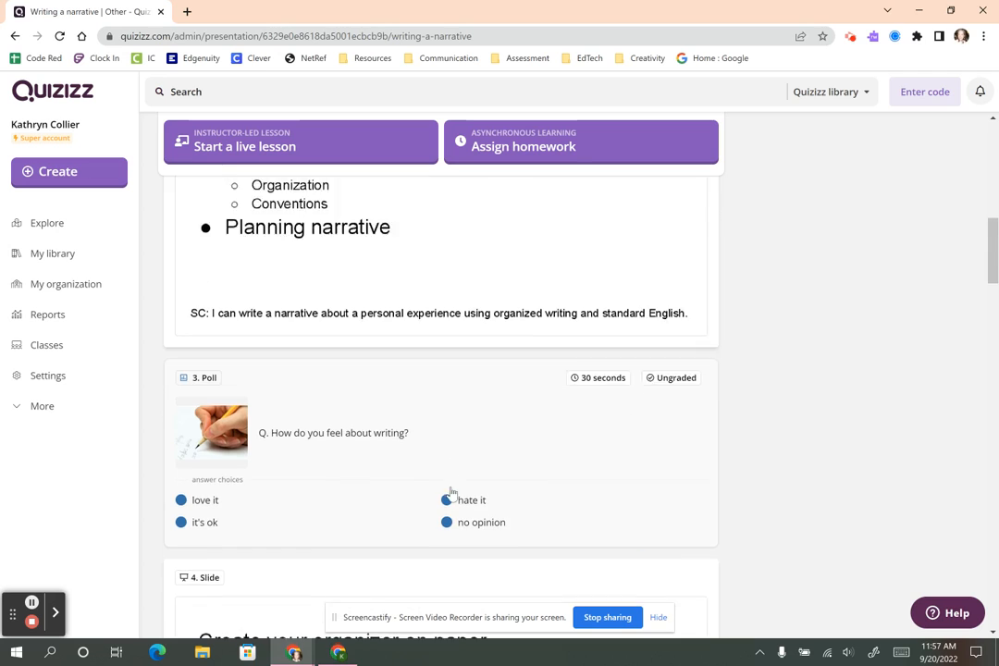
pyautogui.scroll(10, 588, 442)
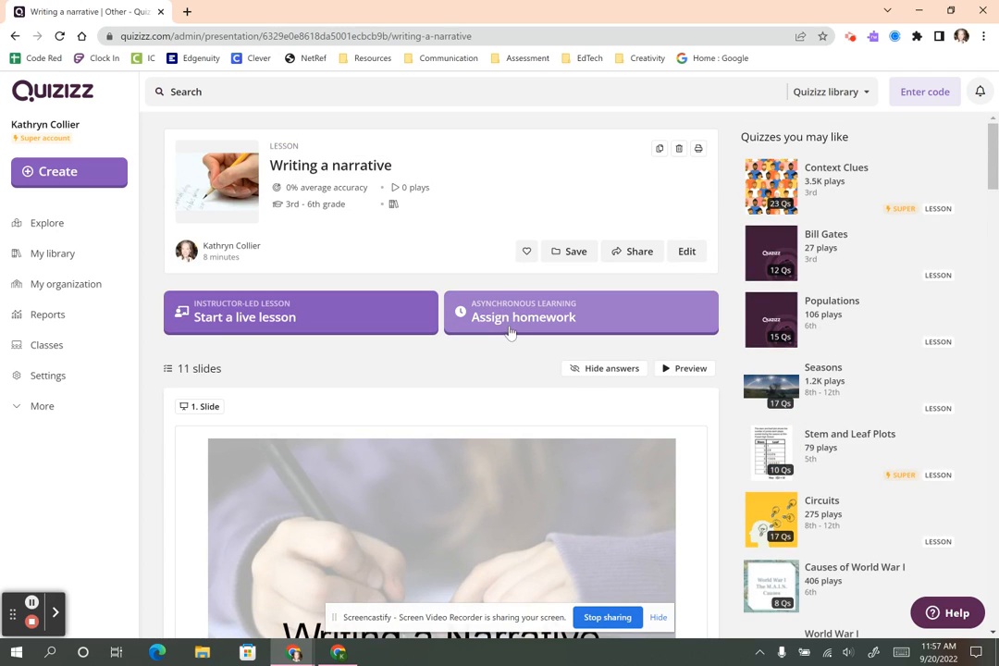
pyautogui.click(513, 320)
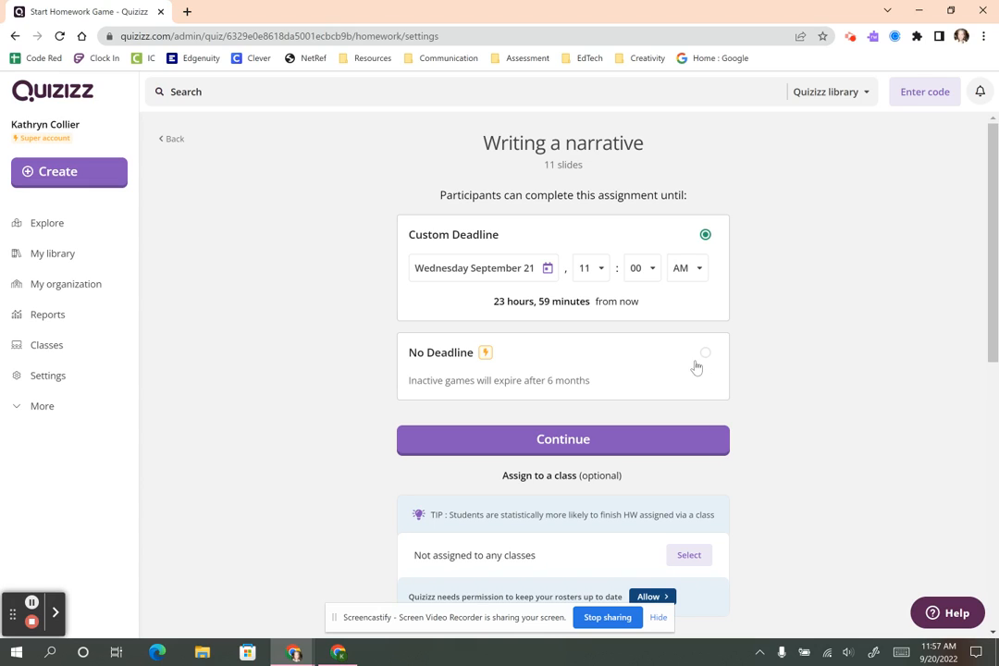
# Switch to No Deadline, then reselect the custom Wednesday September 21, 11:00 AM deadline.
pyautogui.click(614, 360)
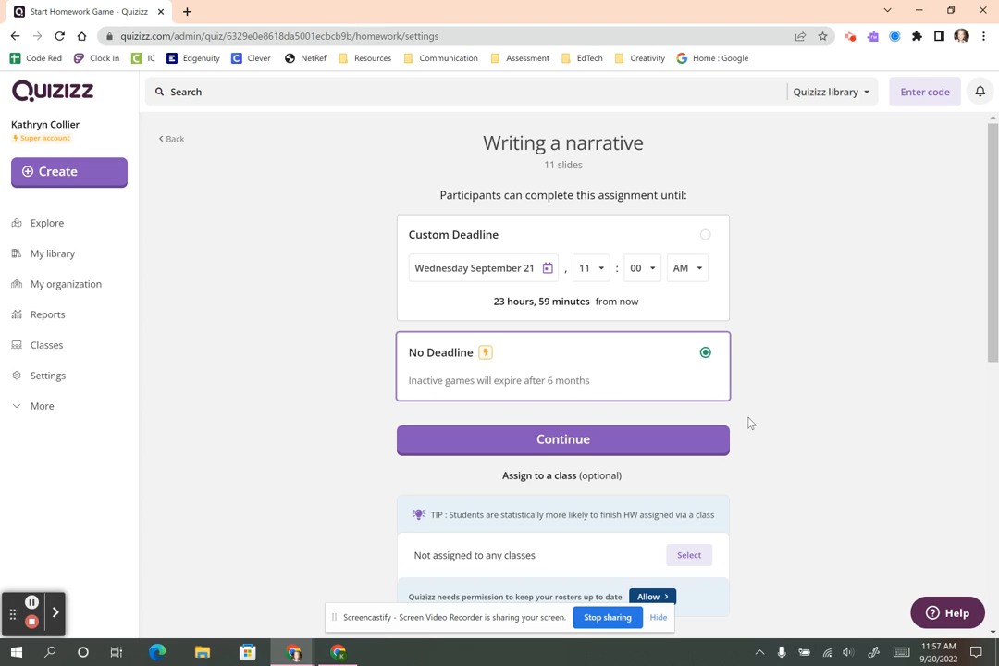
pyautogui.click(479, 267)
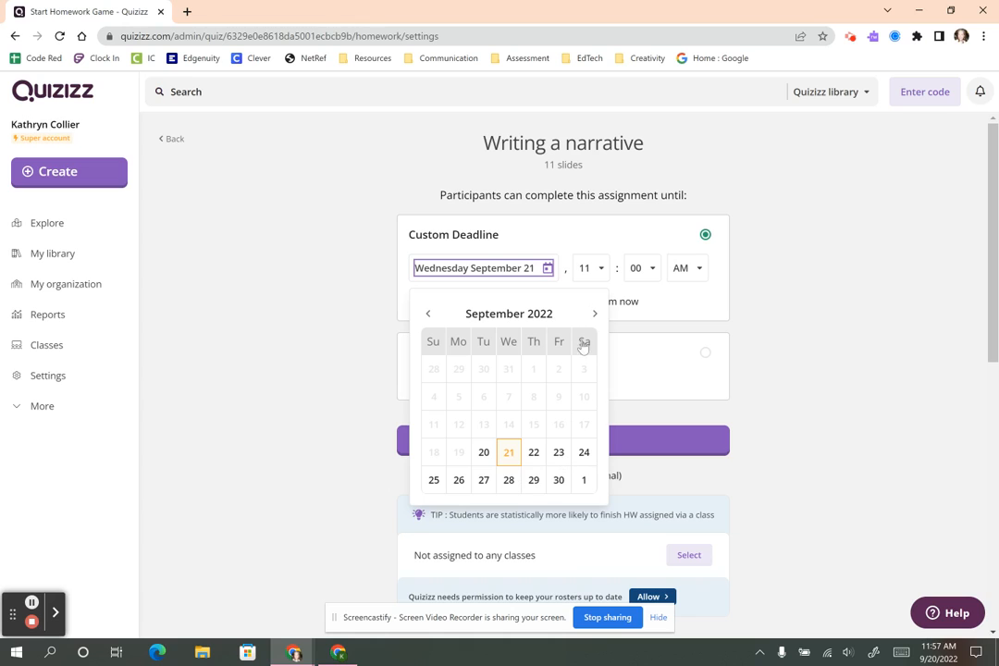
pyautogui.click(807, 374)
pyautogui.scroll(-5, 587, 482)
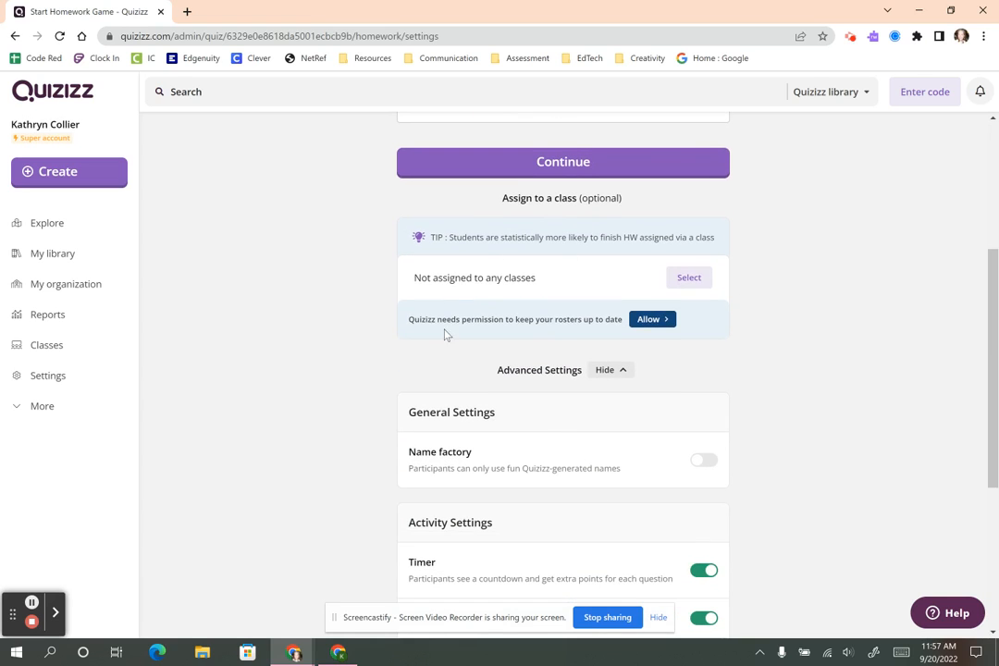
# Turn on Name factory and Shuffle answer options, then start the homework assignment.
pyautogui.scroll(-2, 812, 348)
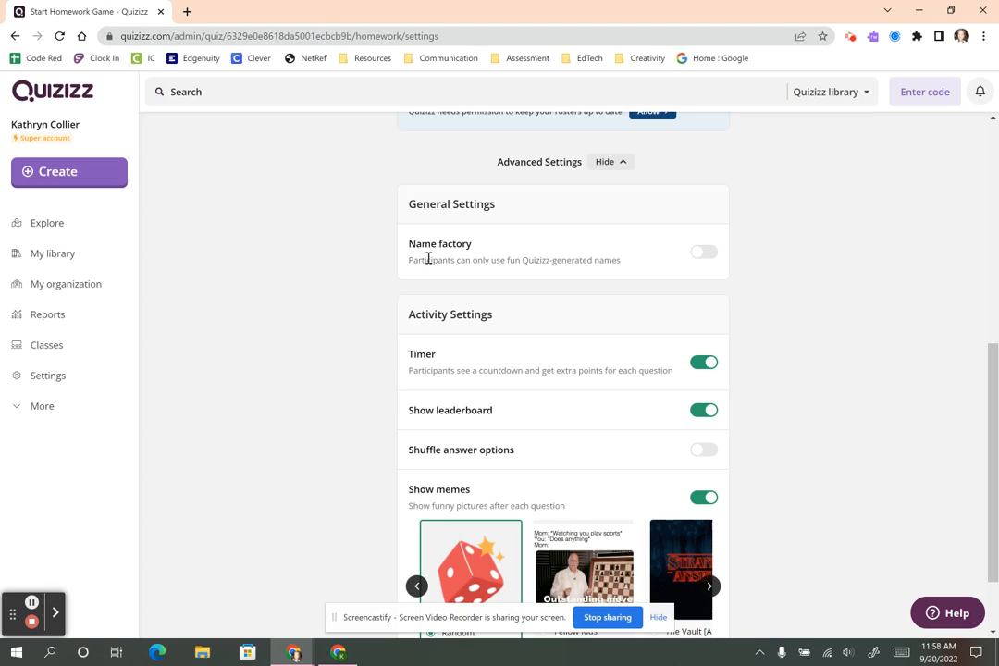
pyautogui.click(700, 257)
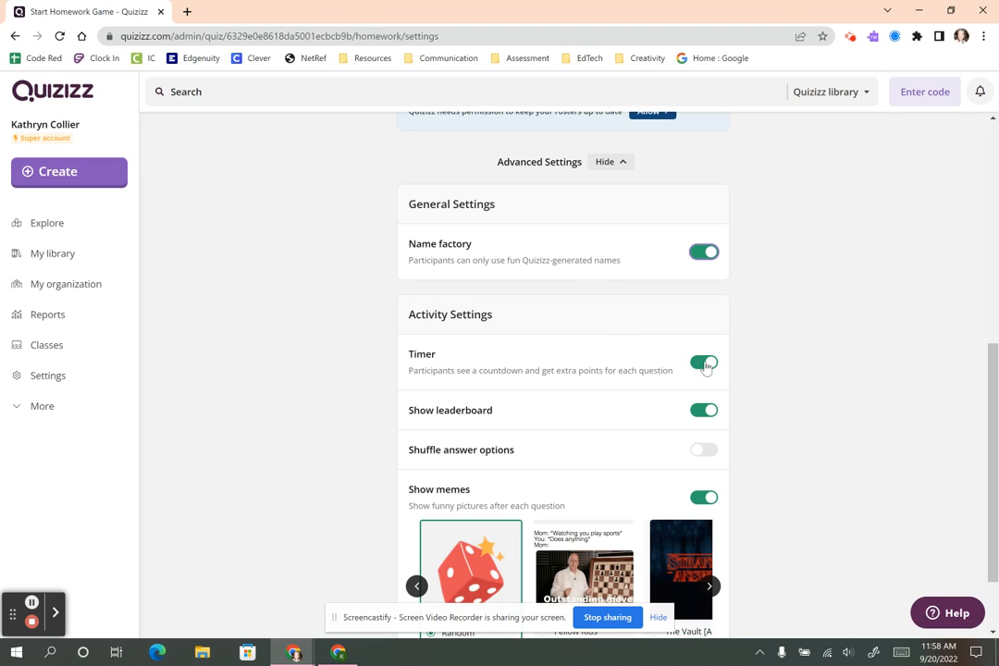
pyautogui.scroll(-1, 602, 407)
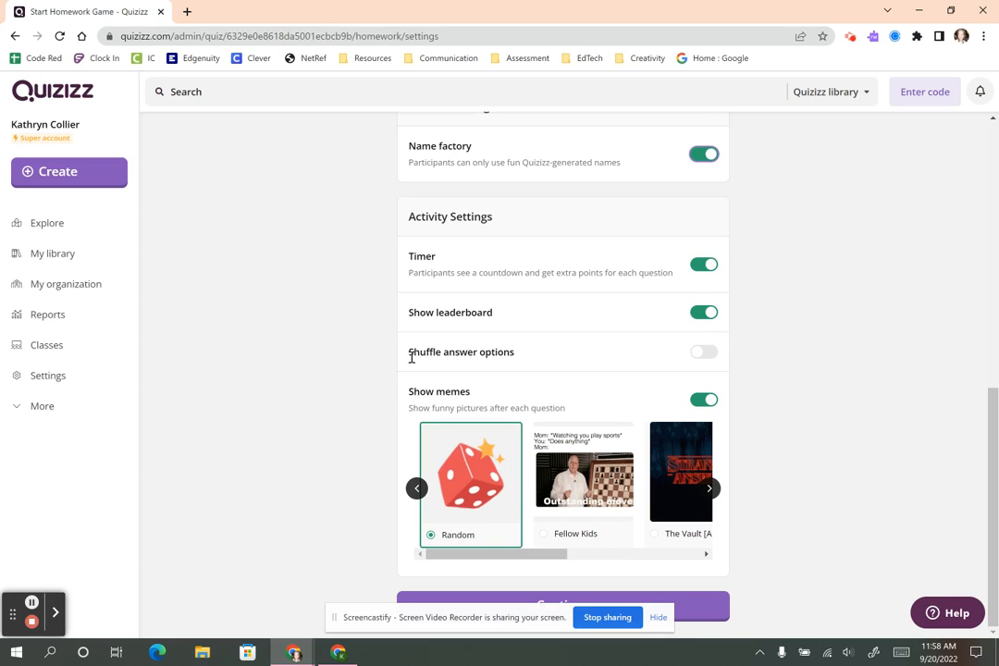
pyautogui.click(700, 356)
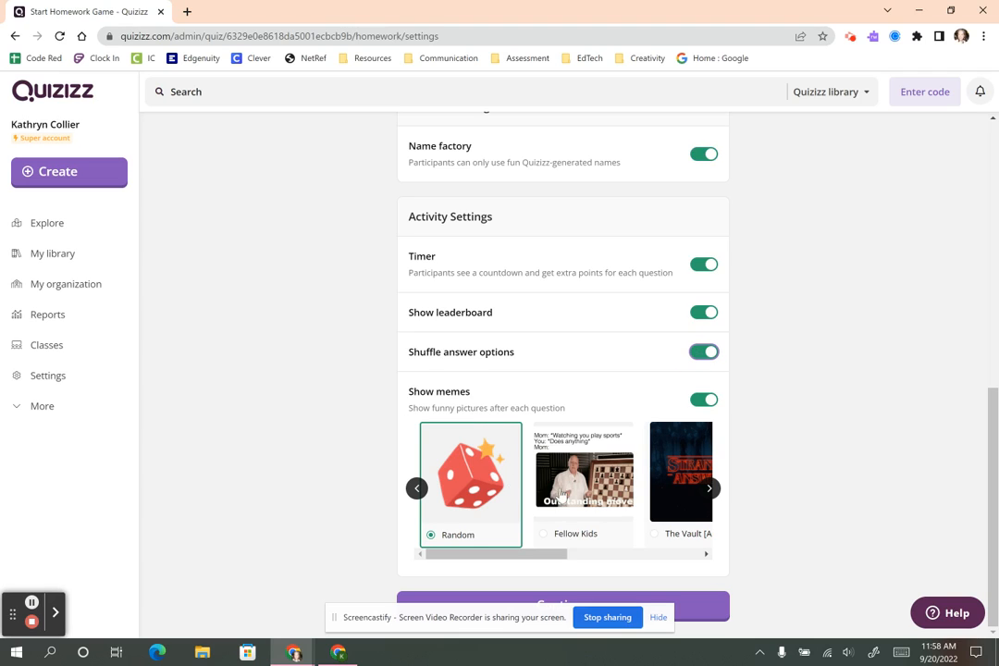
pyautogui.moveTo(503, 560); pyautogui.dragTo(689, 566)
pyautogui.scroll(6, 584, 564)
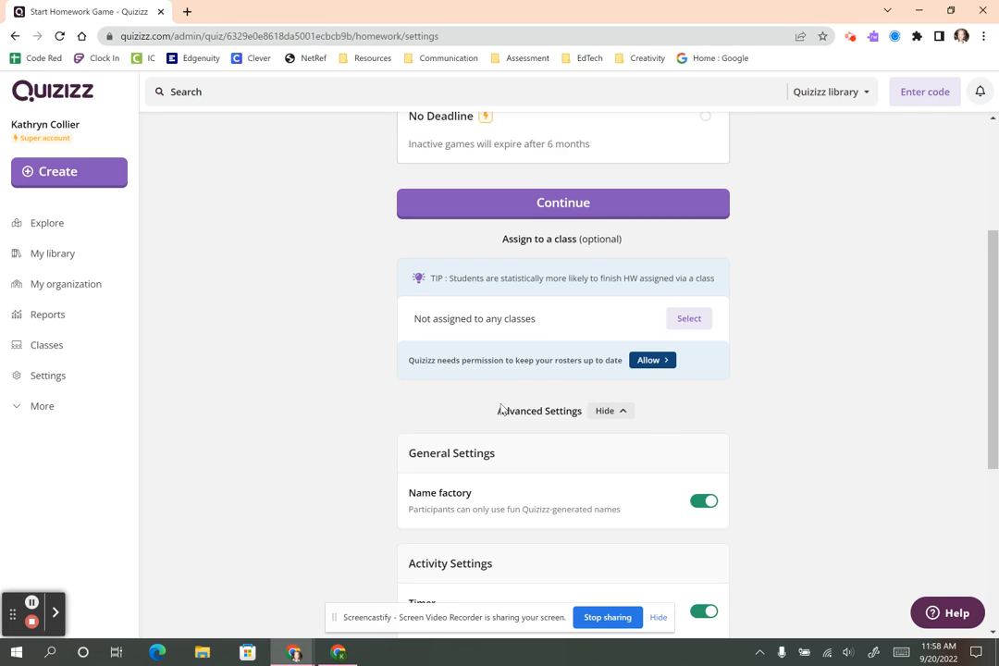
pyautogui.scroll(2, 790, 422)
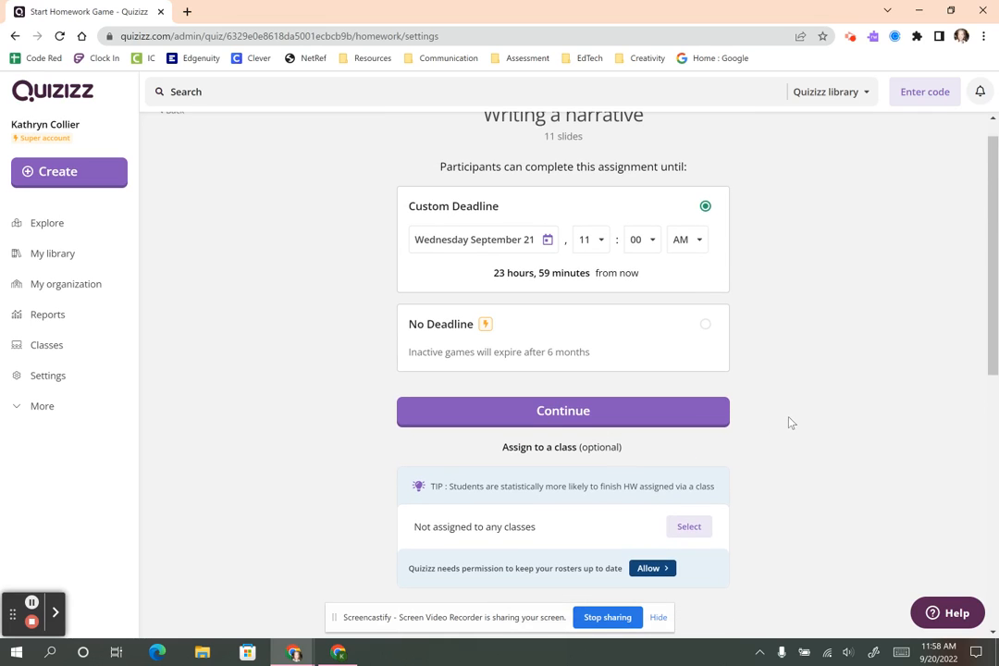
pyautogui.click(597, 417)
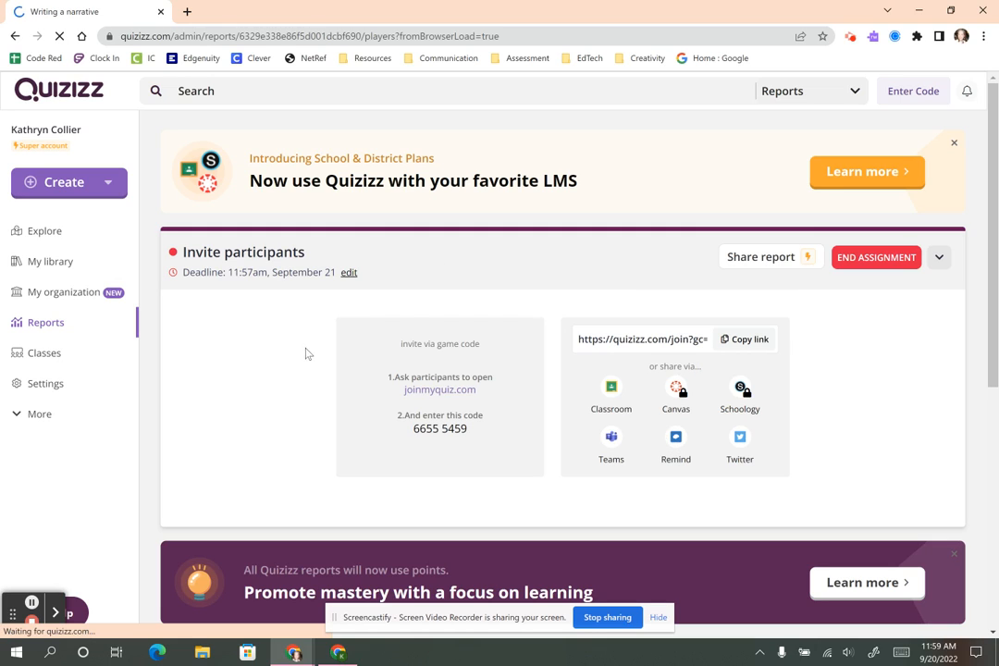
# In the homework report, view the Questions breakdown, then Overview, then Questions again.
pyautogui.scroll(-4, 827, 392)
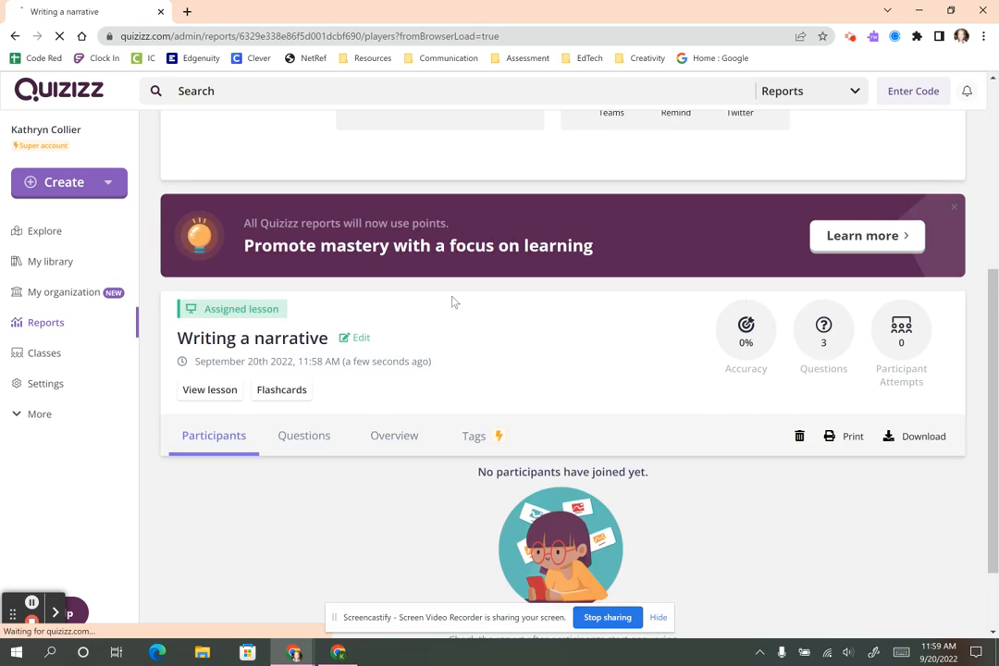
pyautogui.scroll(-1, 426, 407)
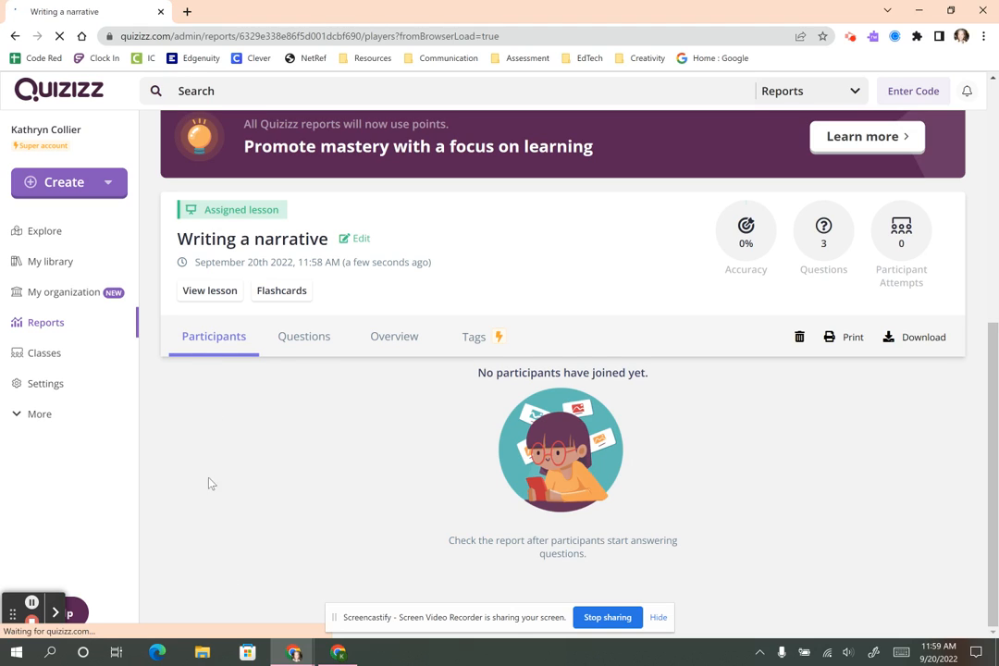
pyautogui.click(305, 339)
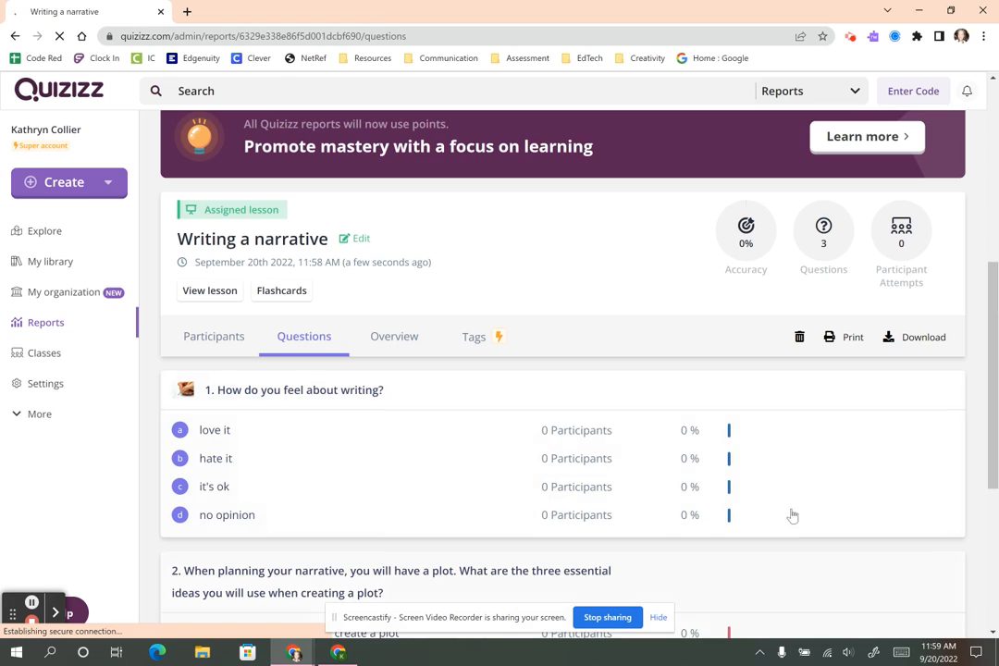
pyautogui.scroll(-4, 776, 499)
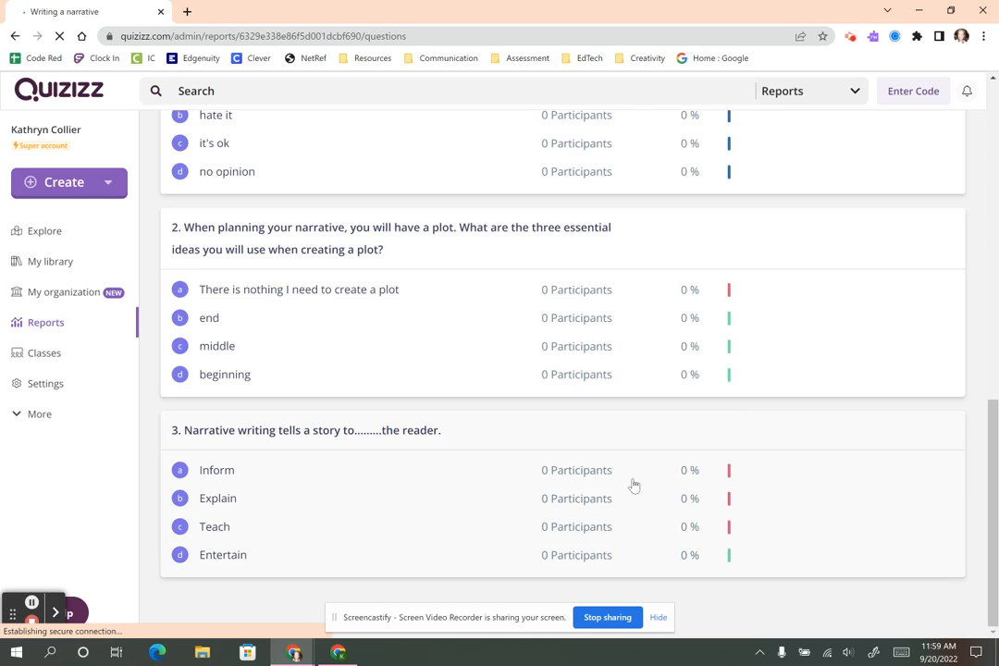
pyautogui.scroll(4, 632, 485)
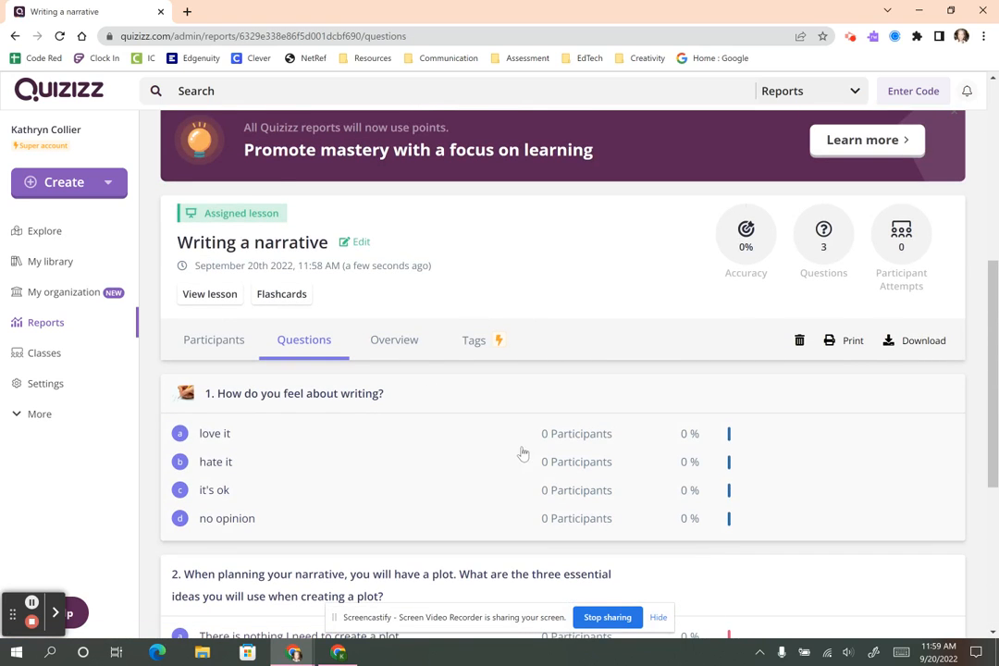
pyautogui.click(397, 347)
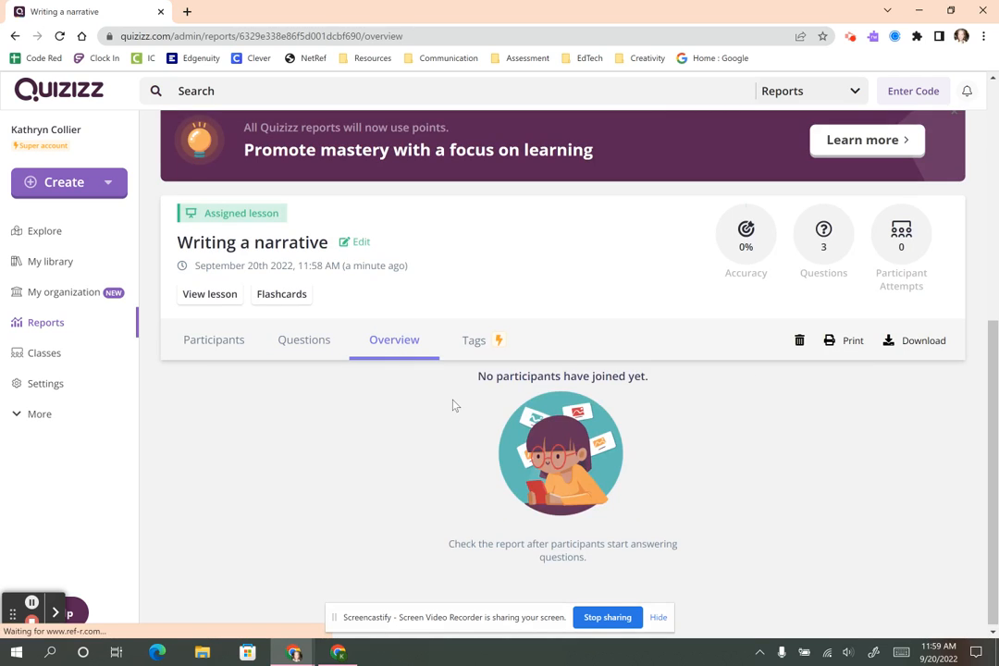
pyautogui.click(311, 348)
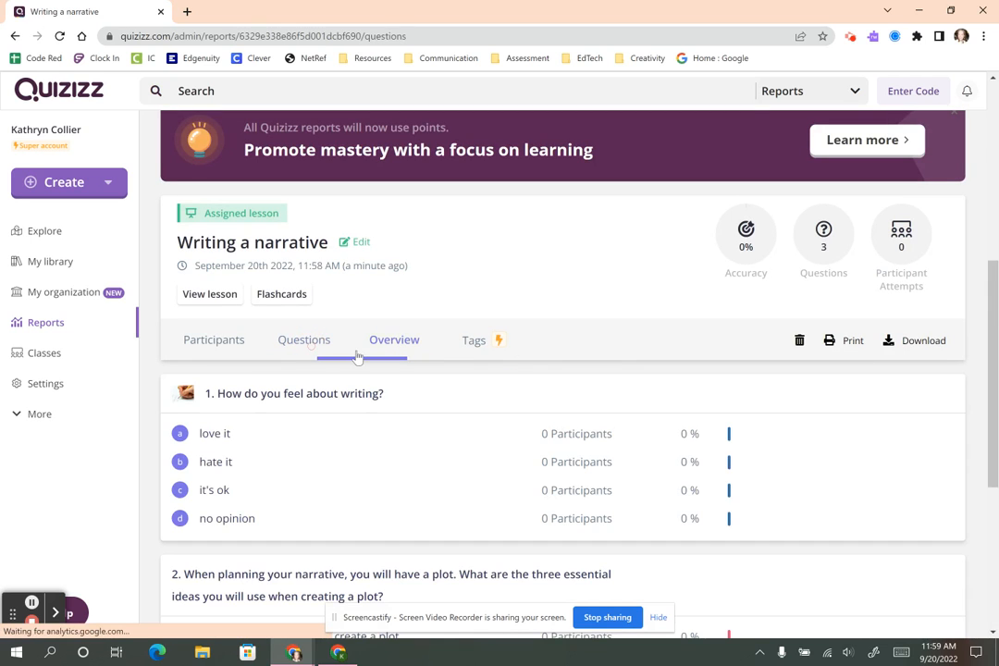
pyautogui.scroll(-3, 821, 460)
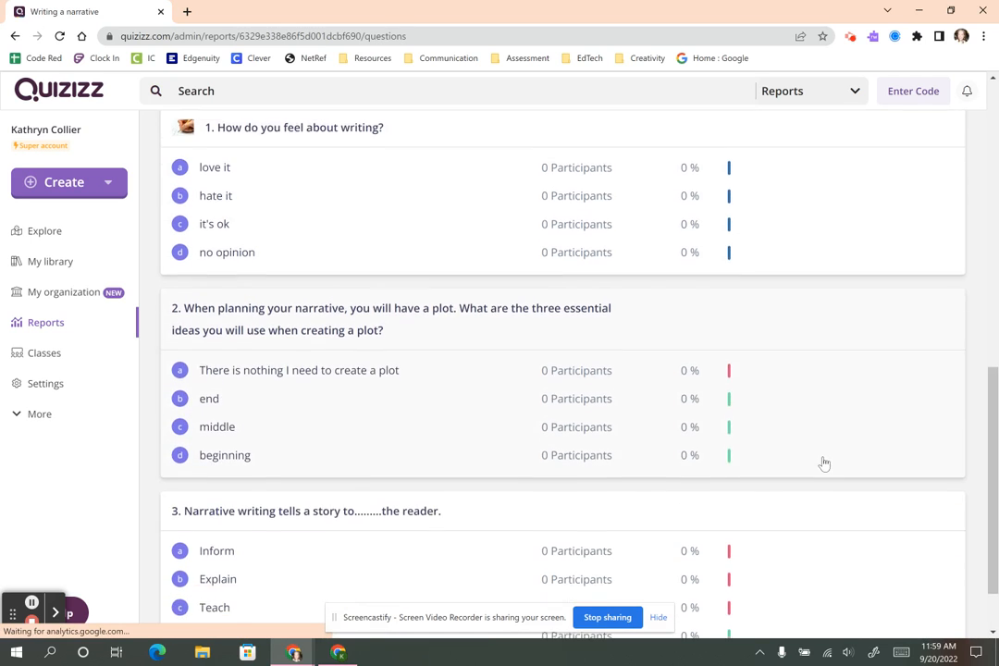
pyautogui.scroll(8, 196, 401)
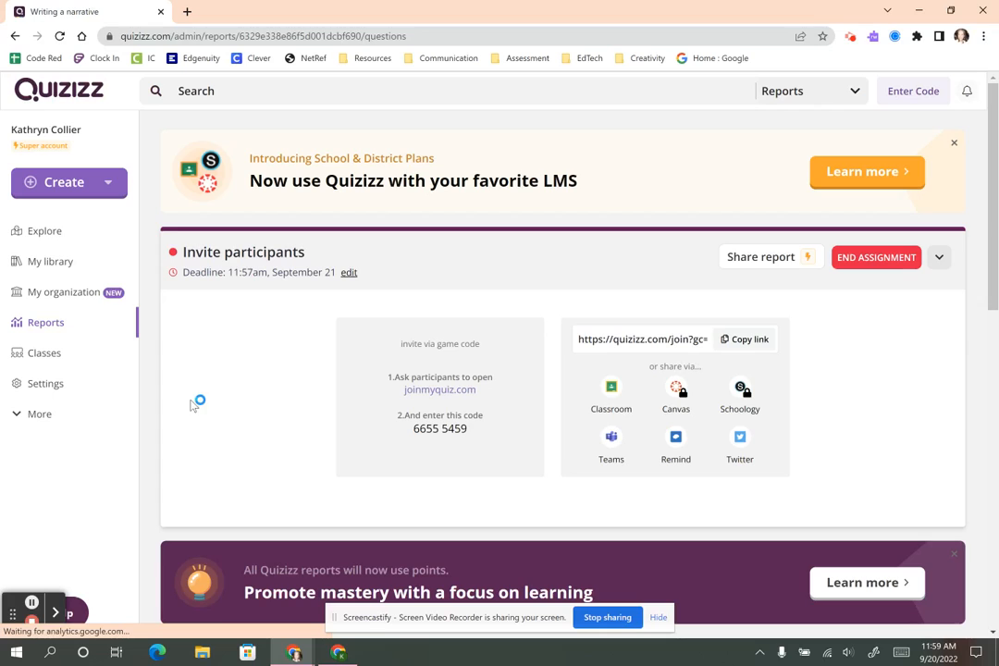
# Go to My library and expand the collections list with Show 8 more.
pyautogui.click(44, 262)
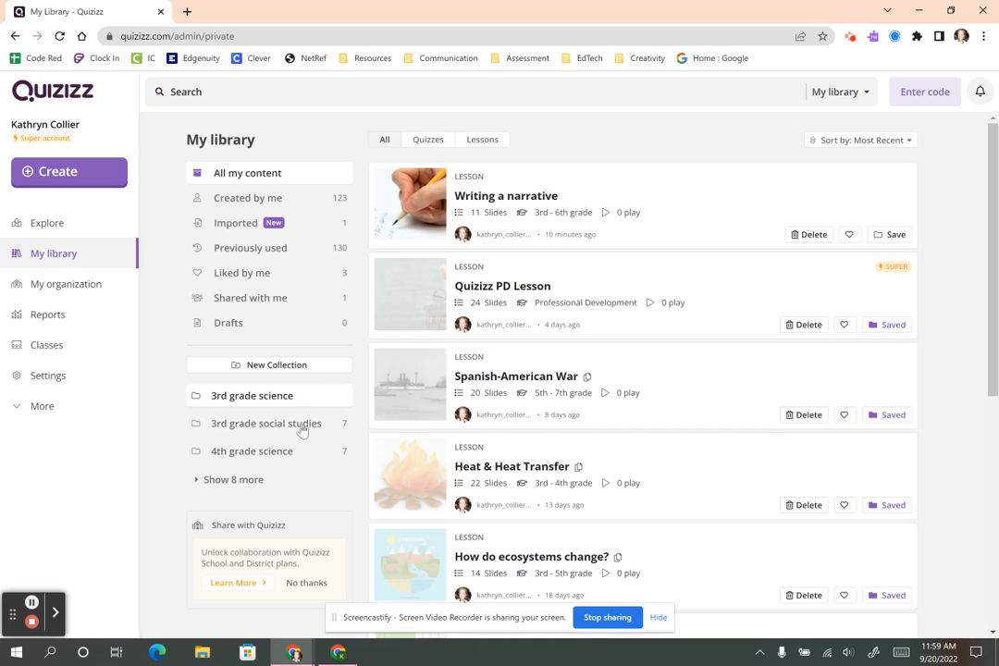
pyautogui.click(247, 481)
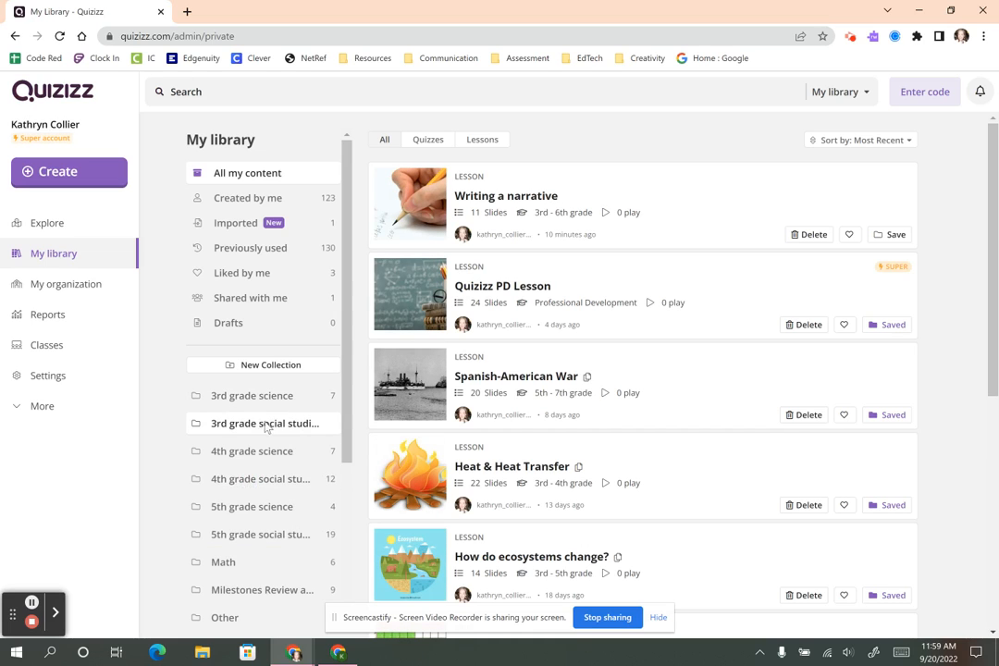
pyautogui.scroll(-2, 268, 427)
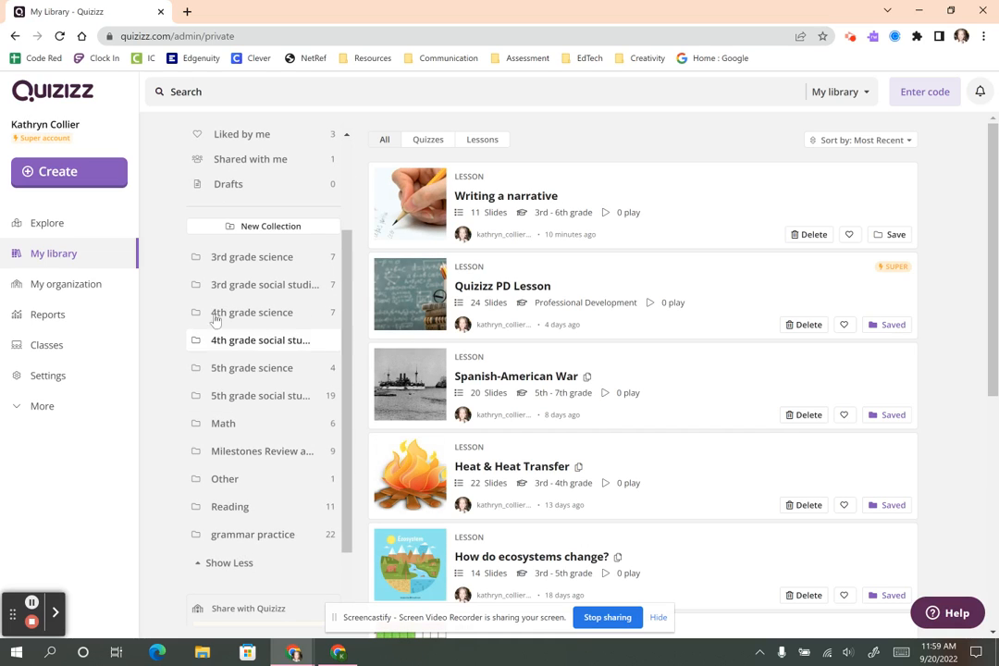
# Save the 'Writing a narrative' card into the Other and Reading collections, then view Reading.
pyautogui.click(882, 237)
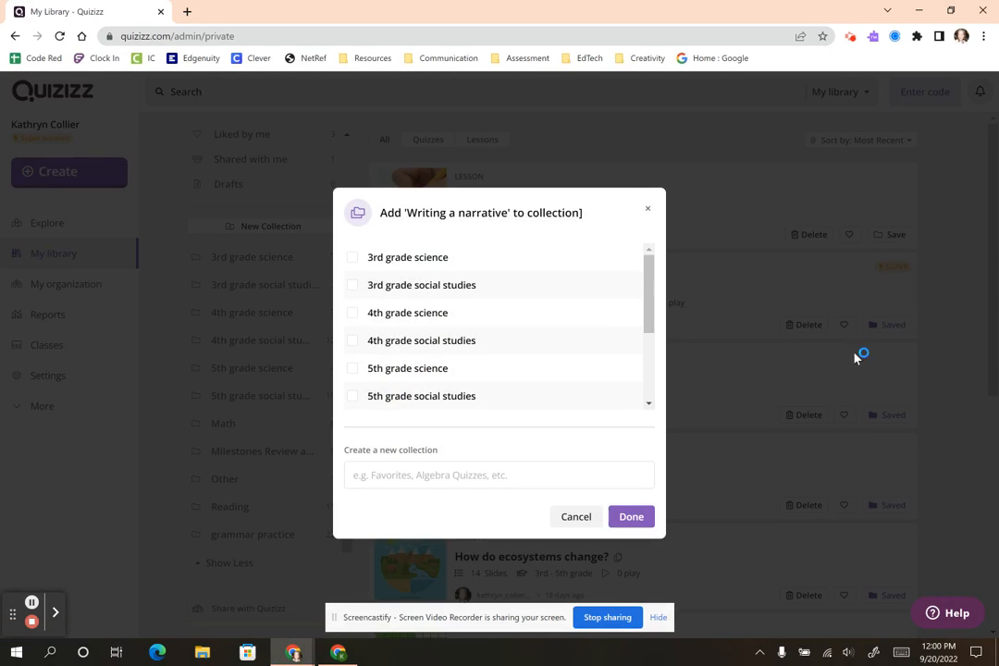
pyautogui.scroll(-3, 470, 352)
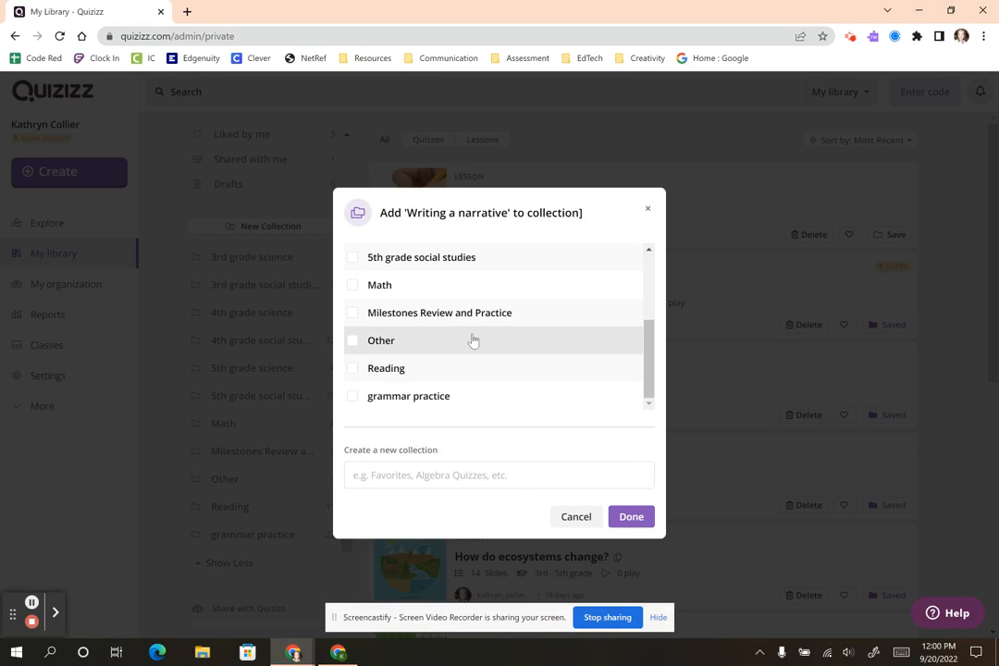
pyautogui.click(391, 336)
pyautogui.scroll(1, 462, 314)
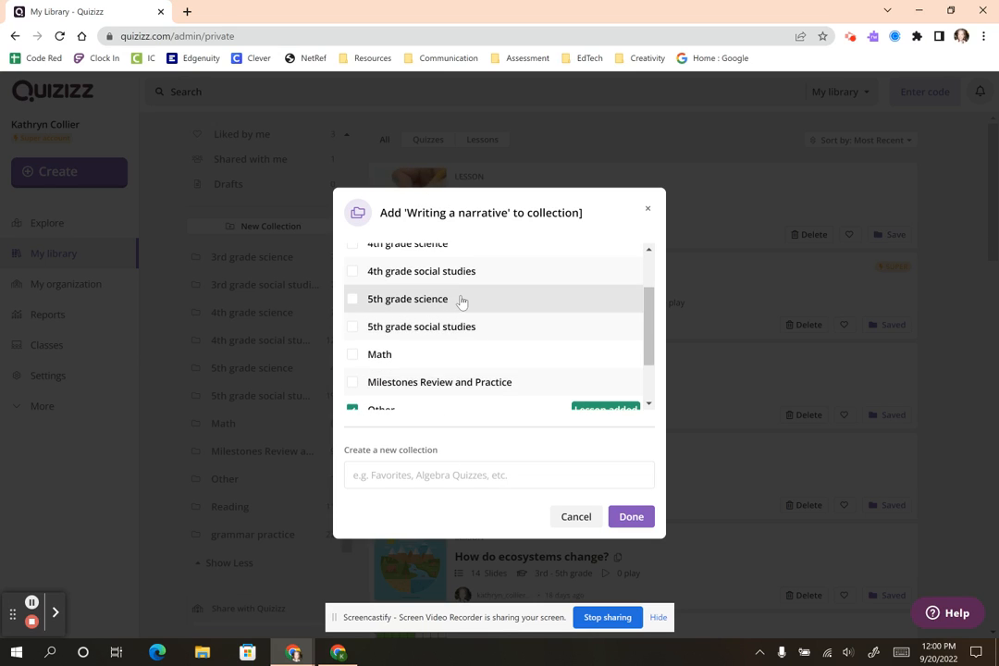
pyautogui.scroll(-1, 499, 340)
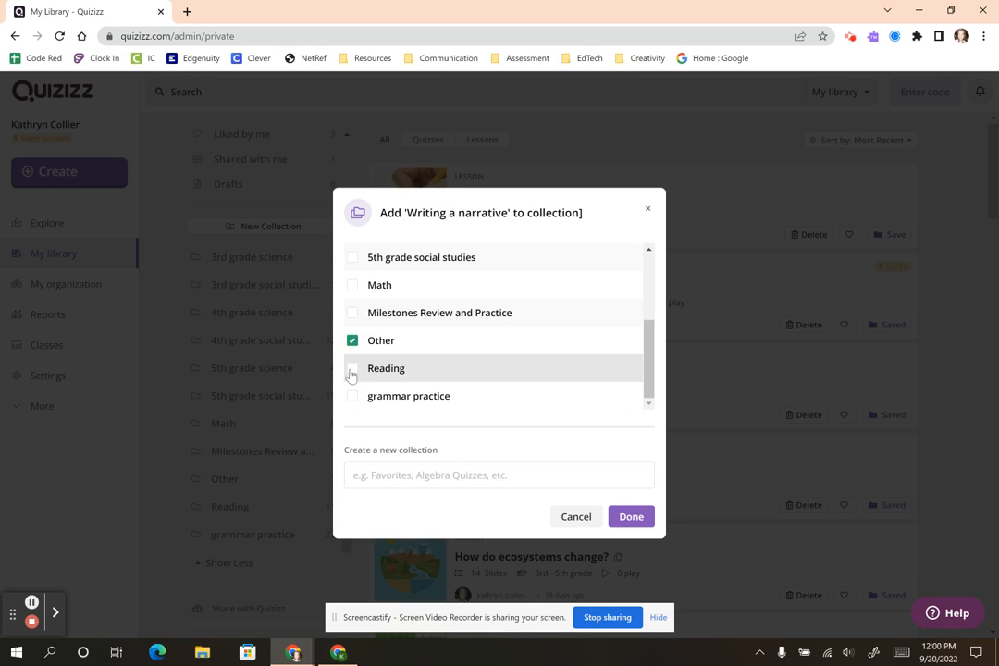
pyautogui.click(351, 370)
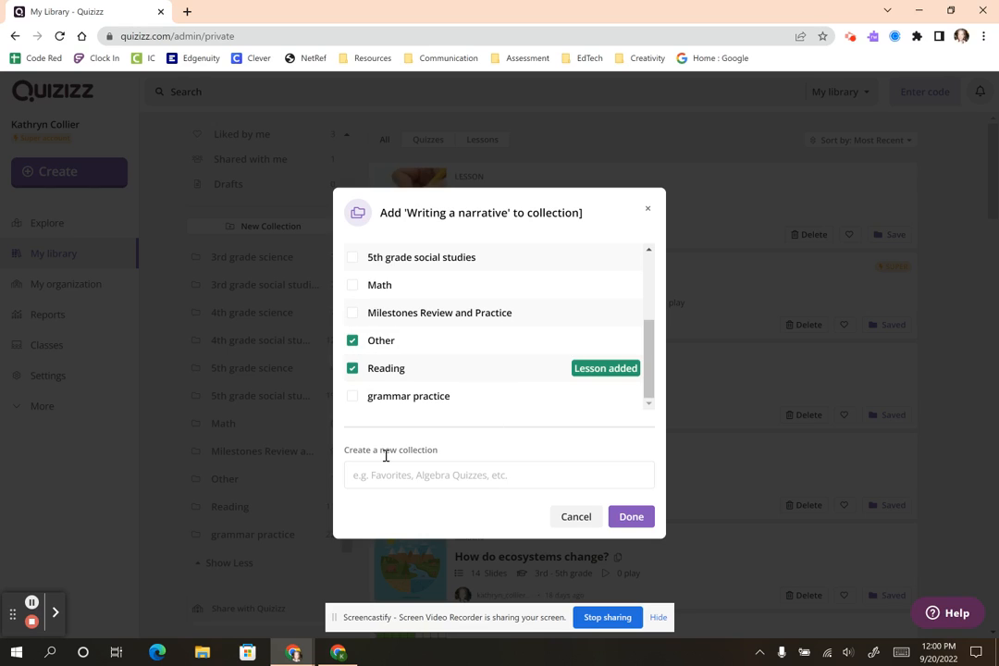
pyautogui.click(635, 516)
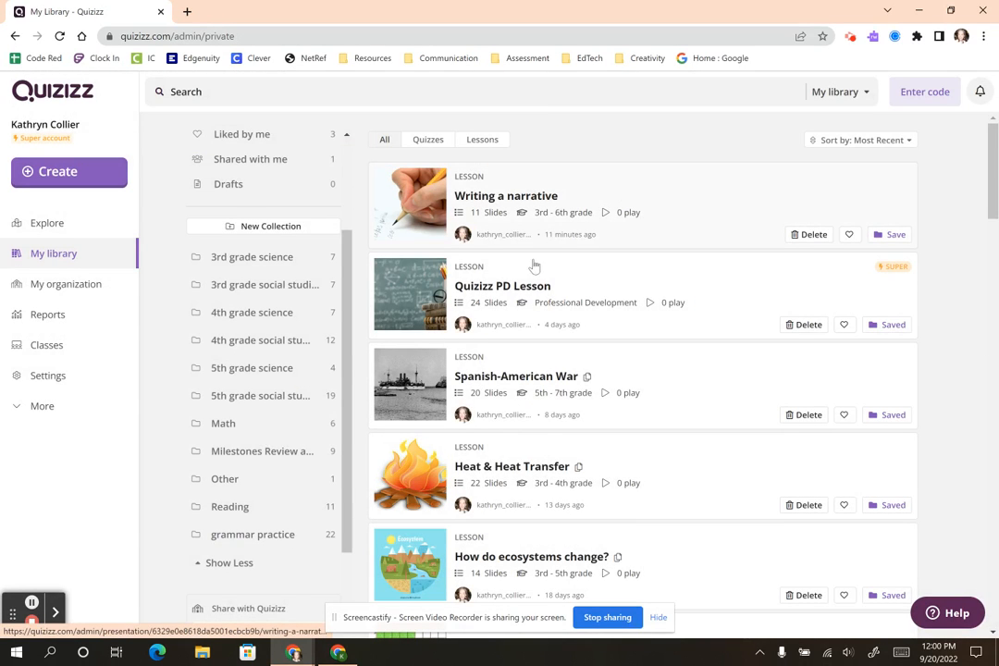
pyautogui.click(207, 506)
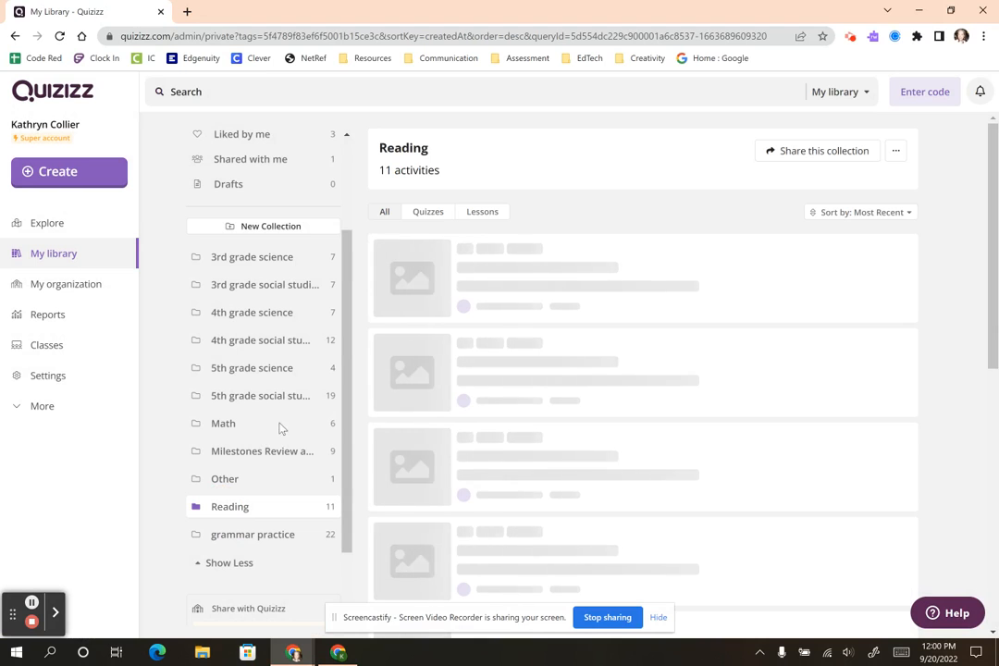